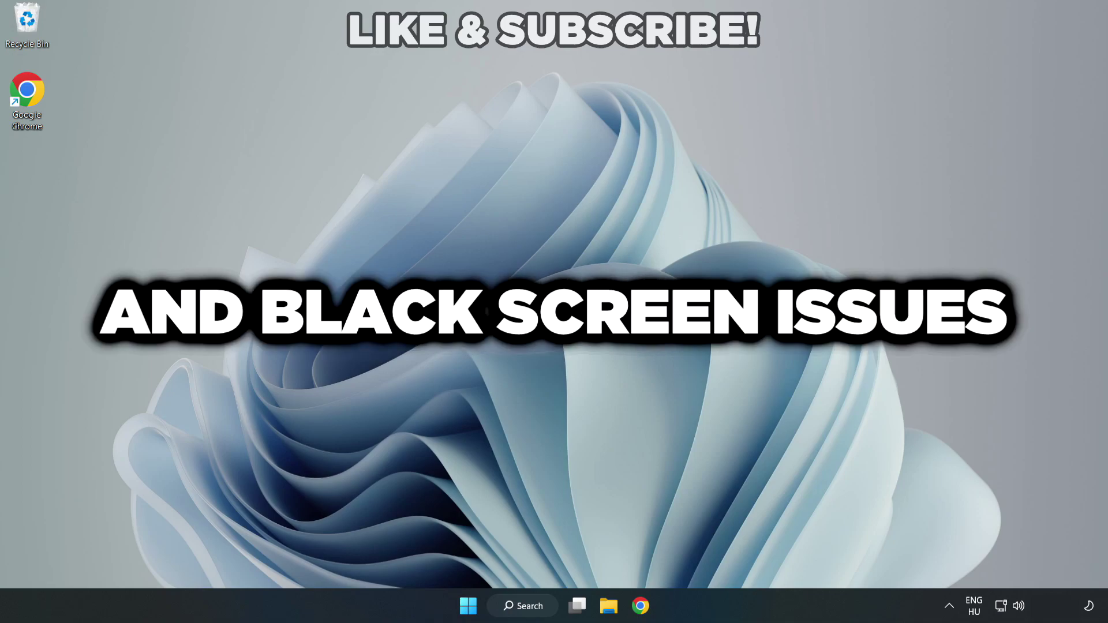
- Search Windows for 'device manager' and open the Device Manager best match
{"action": "left_click", "coordinate": [526, 606]}
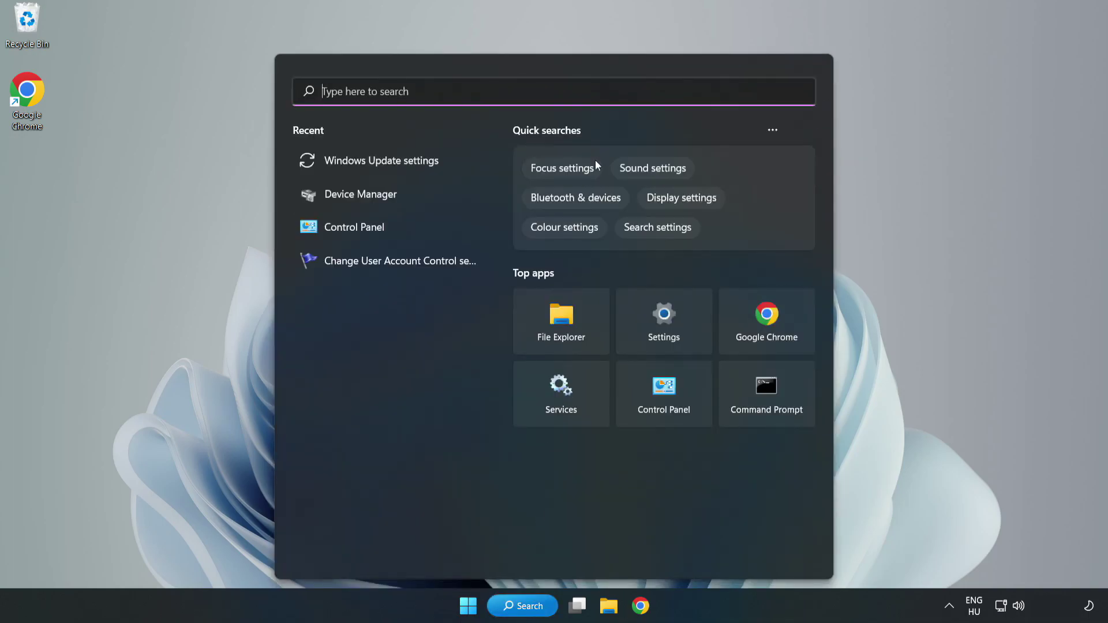
{"action": "type", "text": "device m"}
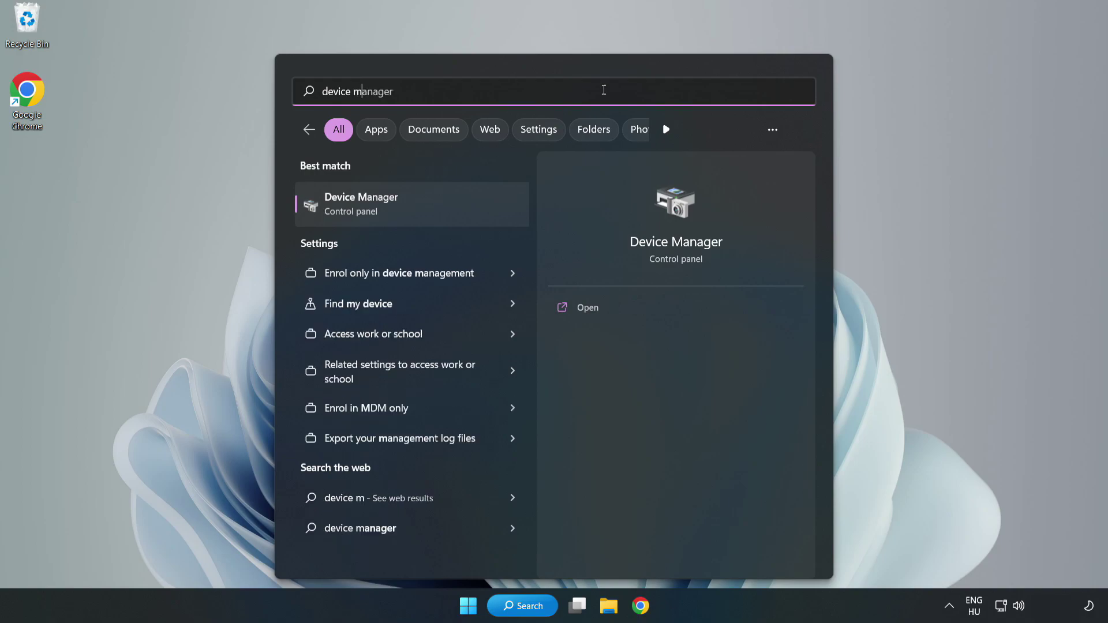
{"action": "type", "text": "anager"}
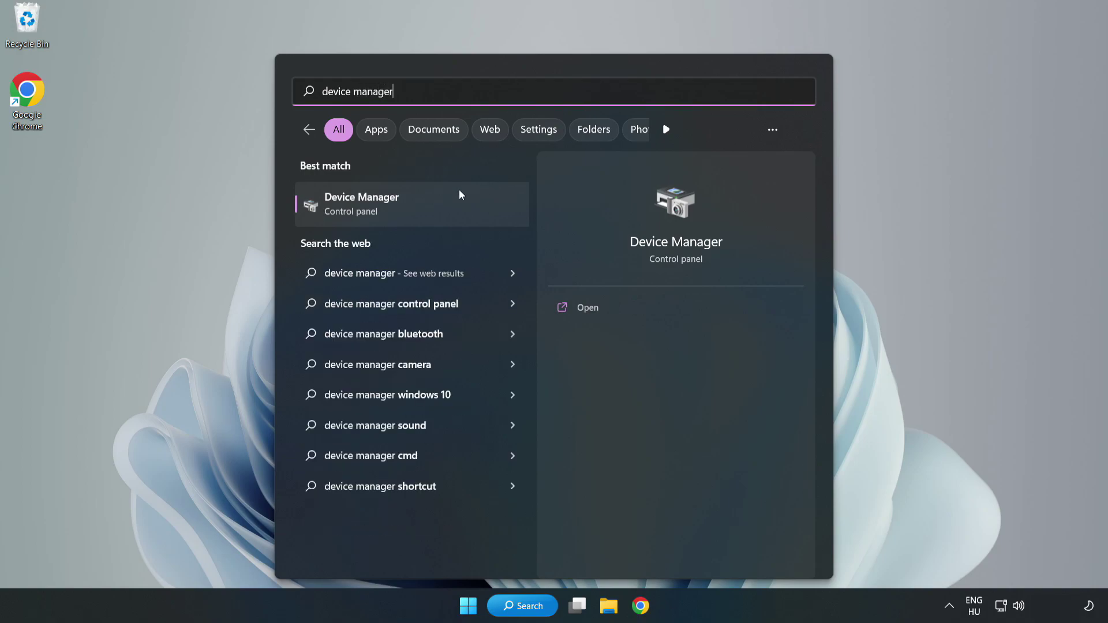
{"action": "left_click", "coordinate": [413, 214]}
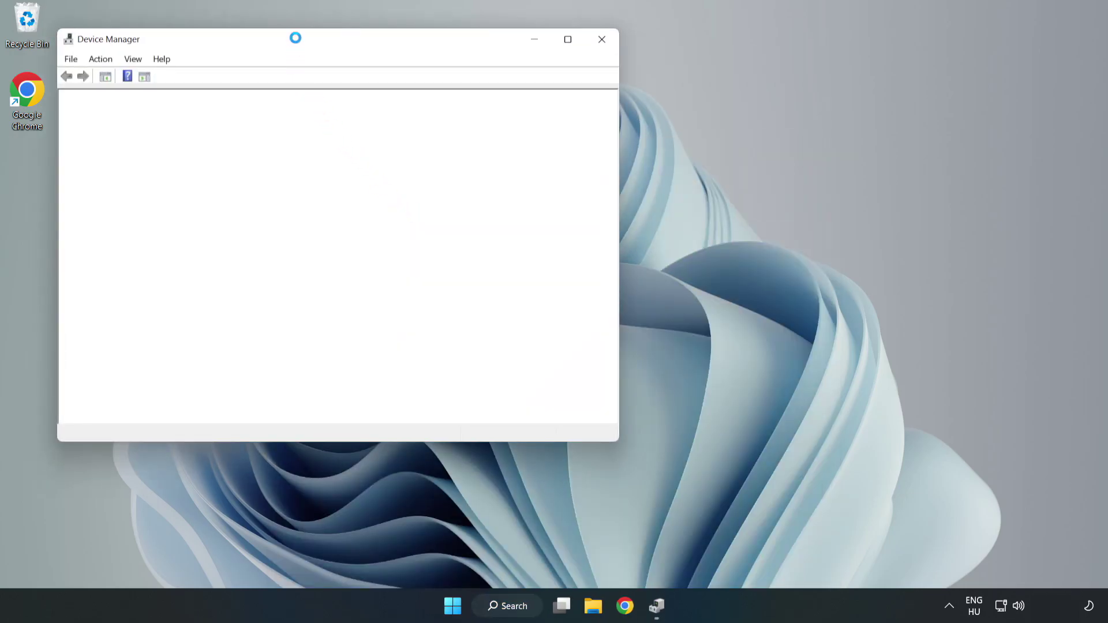
- Auto-search for a VMware SVGA 3D driver update and confirm the best driver is installed
{"action": "left_click_drag", "start_coordinate": [297, 42], "coordinate": [495, 100]}
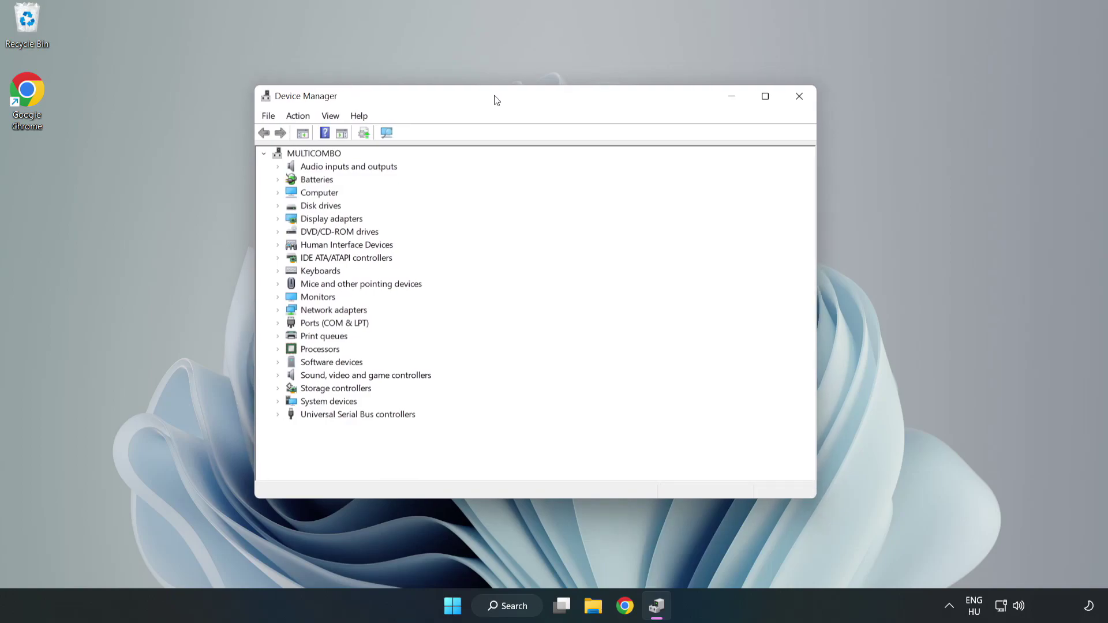
{"action": "left_click", "coordinate": [297, 222]}
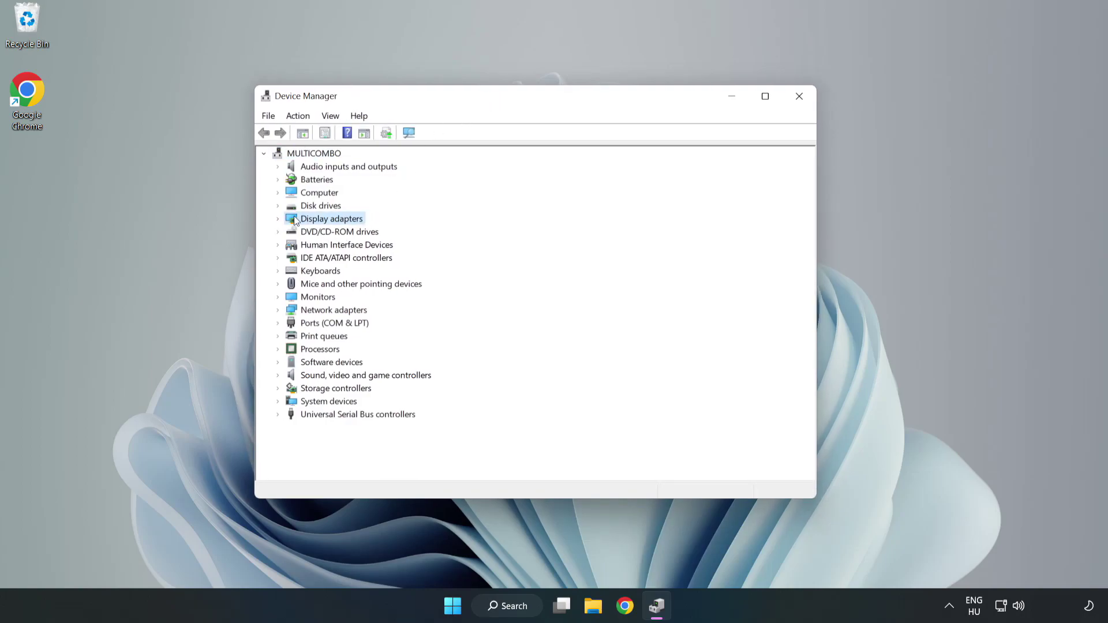
{"action": "left_click", "coordinate": [278, 220]}
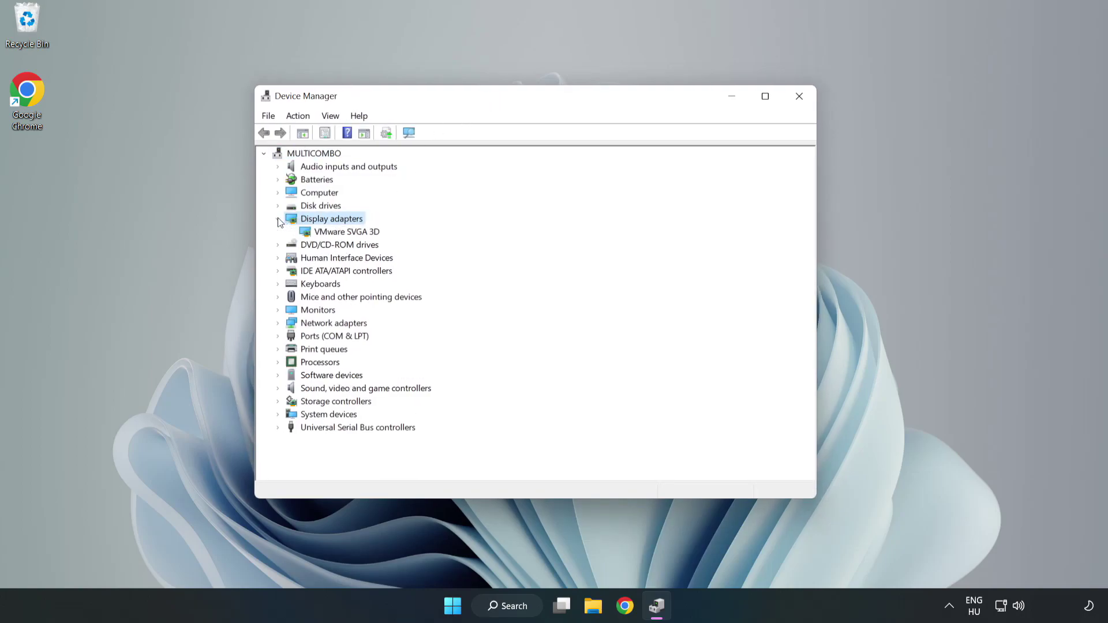
{"action": "left_click", "coordinate": [309, 232]}
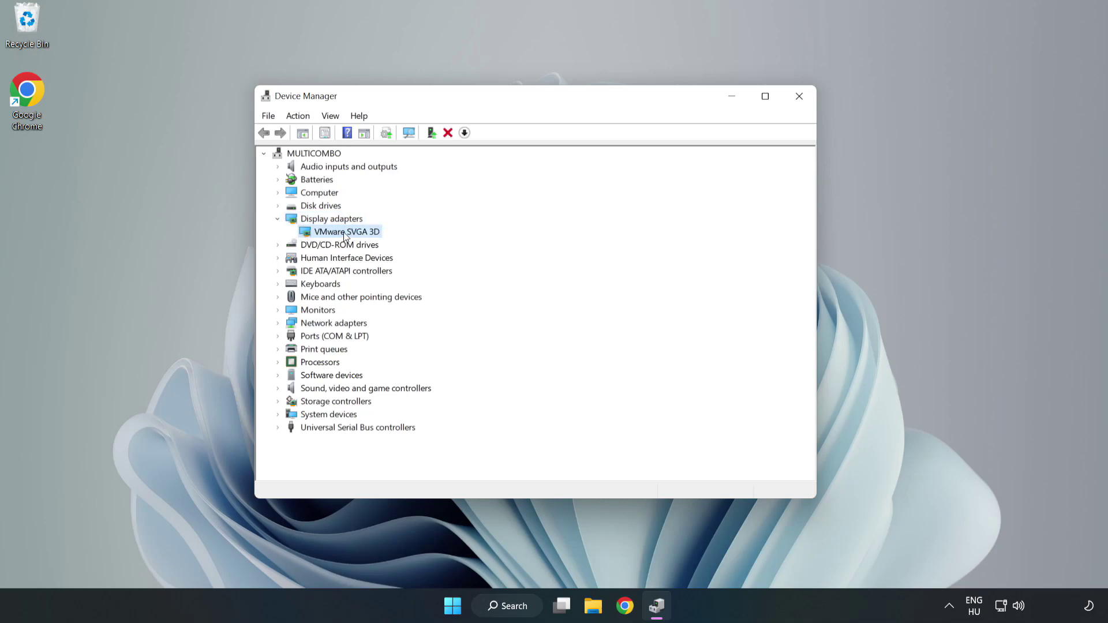
{"action": "right_click", "coordinate": [344, 236]}
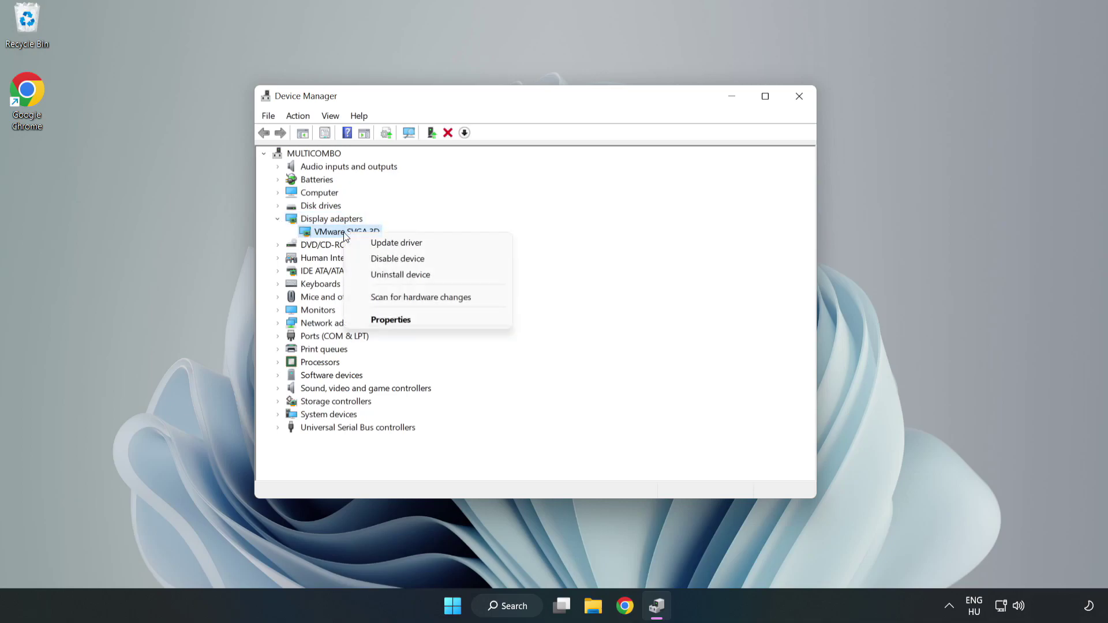
{"action": "left_click", "coordinate": [429, 245]}
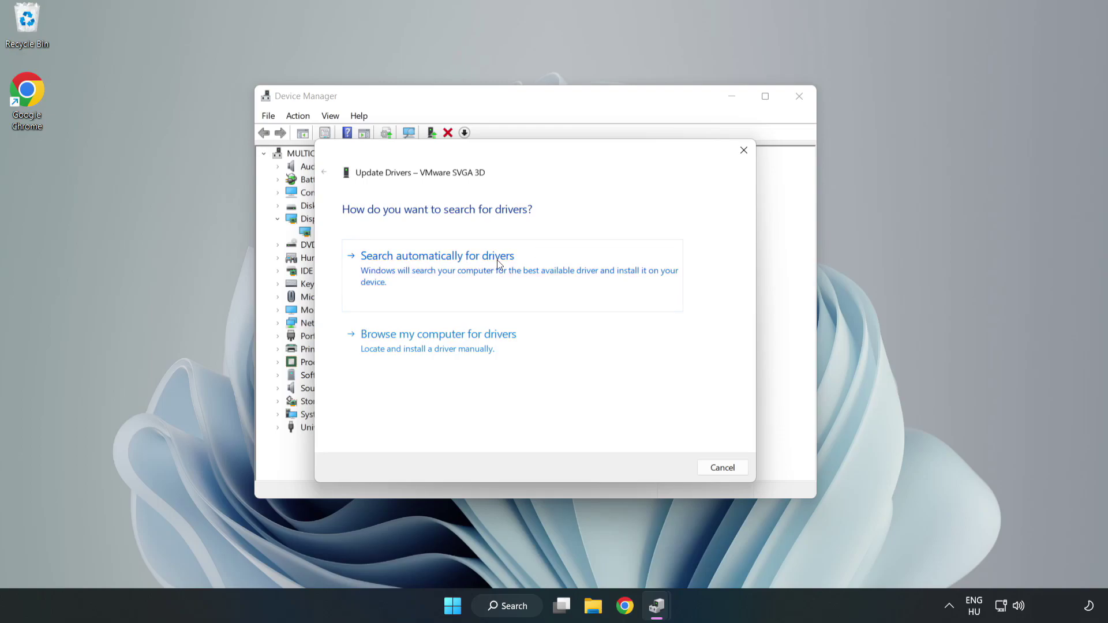
{"action": "left_click", "coordinate": [441, 270]}
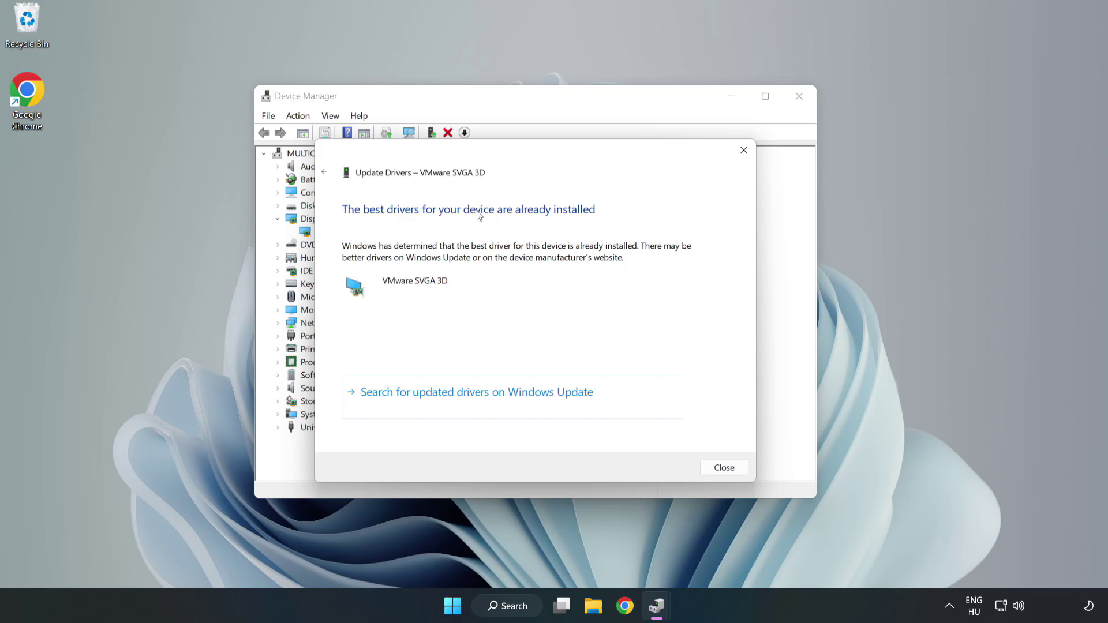
{"action": "left_click", "coordinate": [724, 468]}
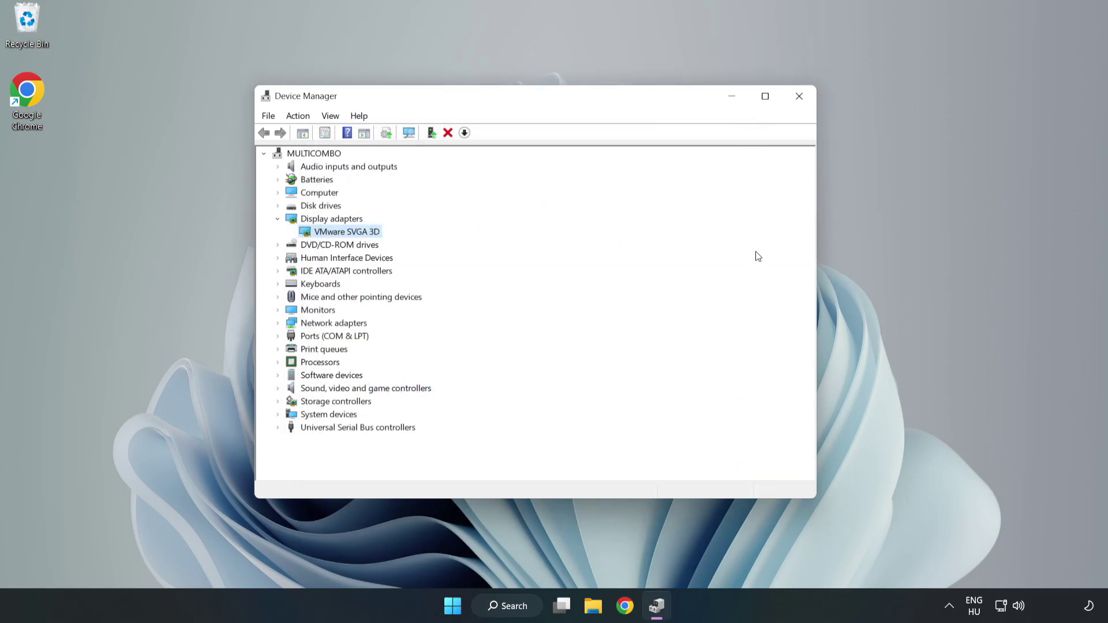
- Close Device Manager and search Windows for 'updates'
{"action": "left_click", "coordinate": [799, 98]}
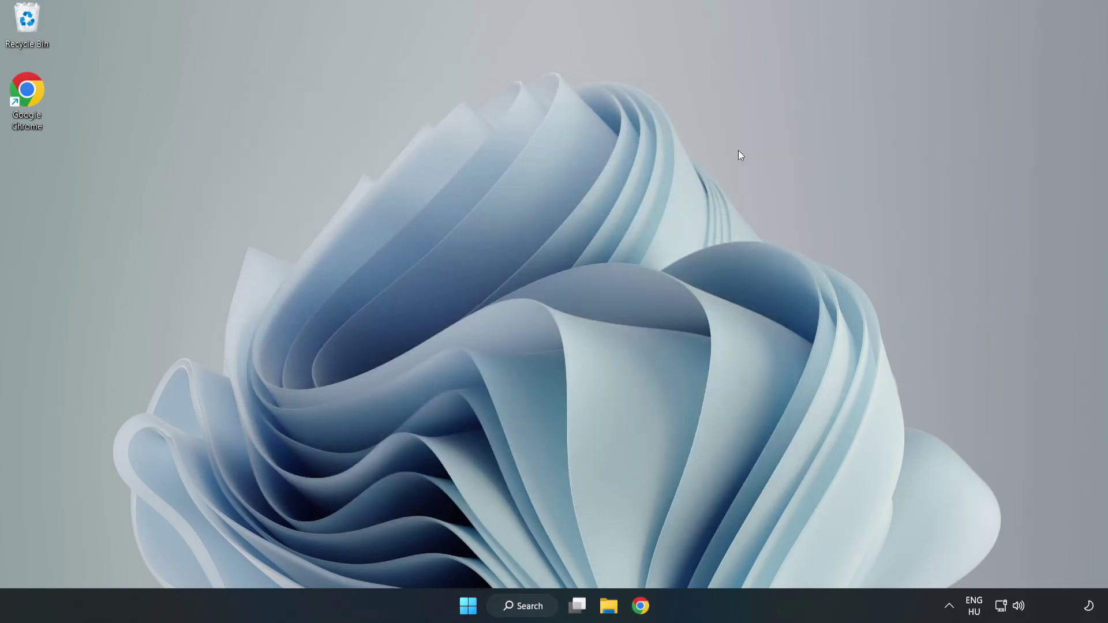
{"action": "left_click", "coordinate": [513, 606]}
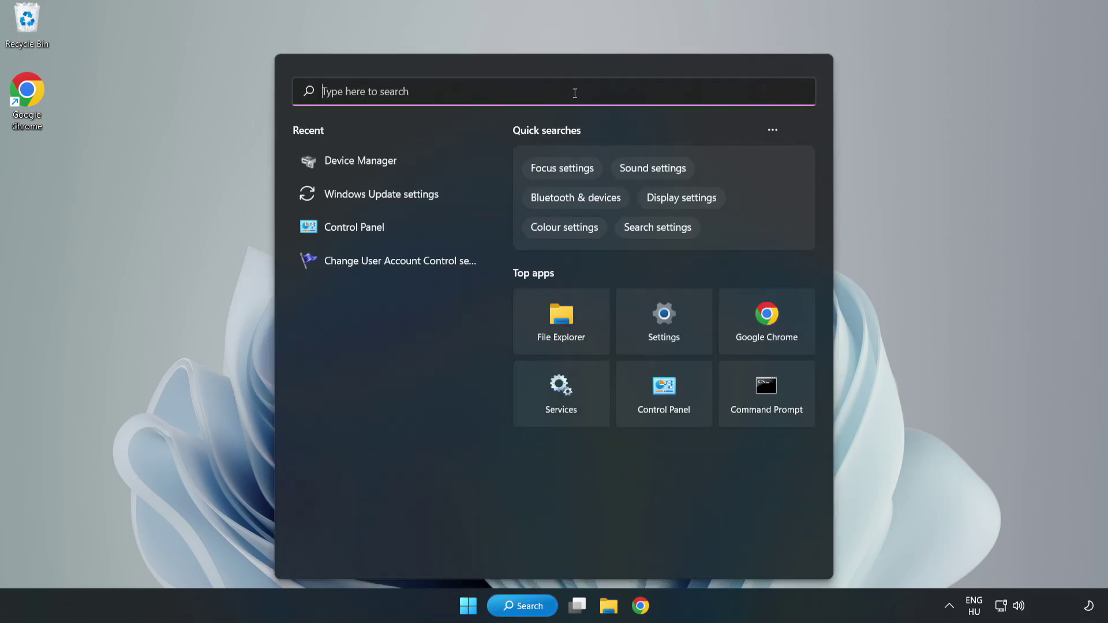
{"action": "type", "text": "updates"}
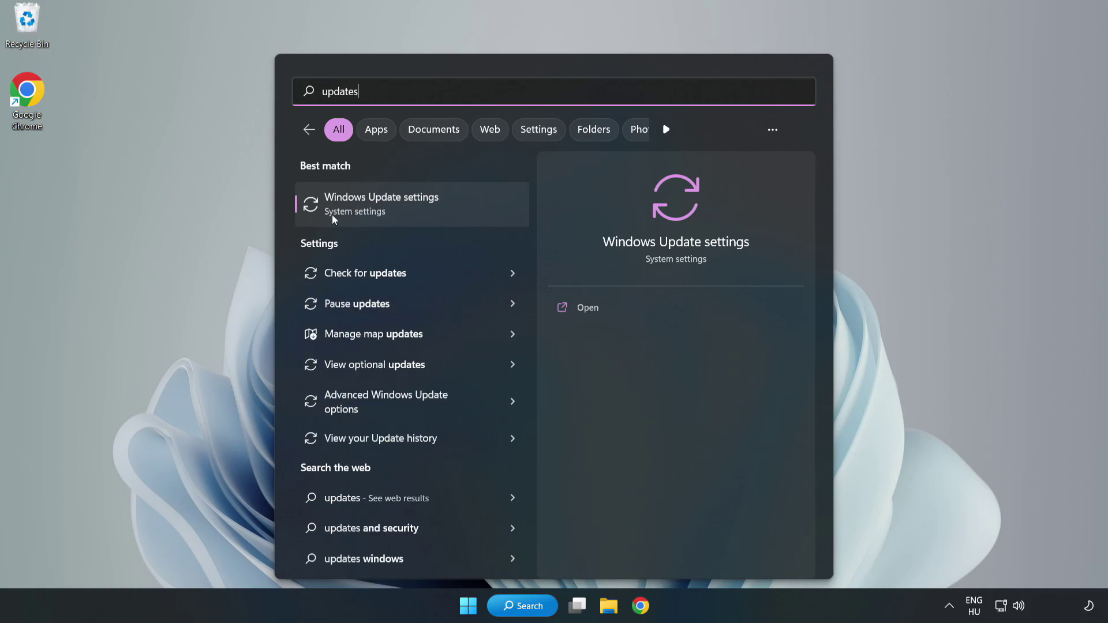
- Open Windows Update settings maximized and check for updates until the PC is up to date
{"action": "left_click", "coordinate": [397, 210]}
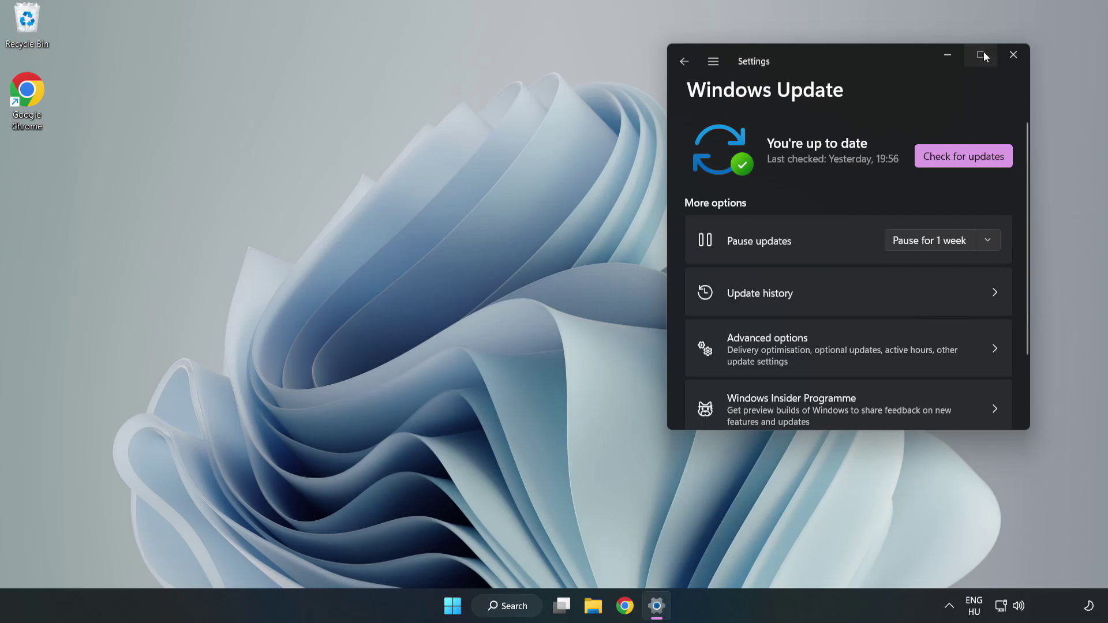
{"action": "left_click", "coordinate": [984, 51]}
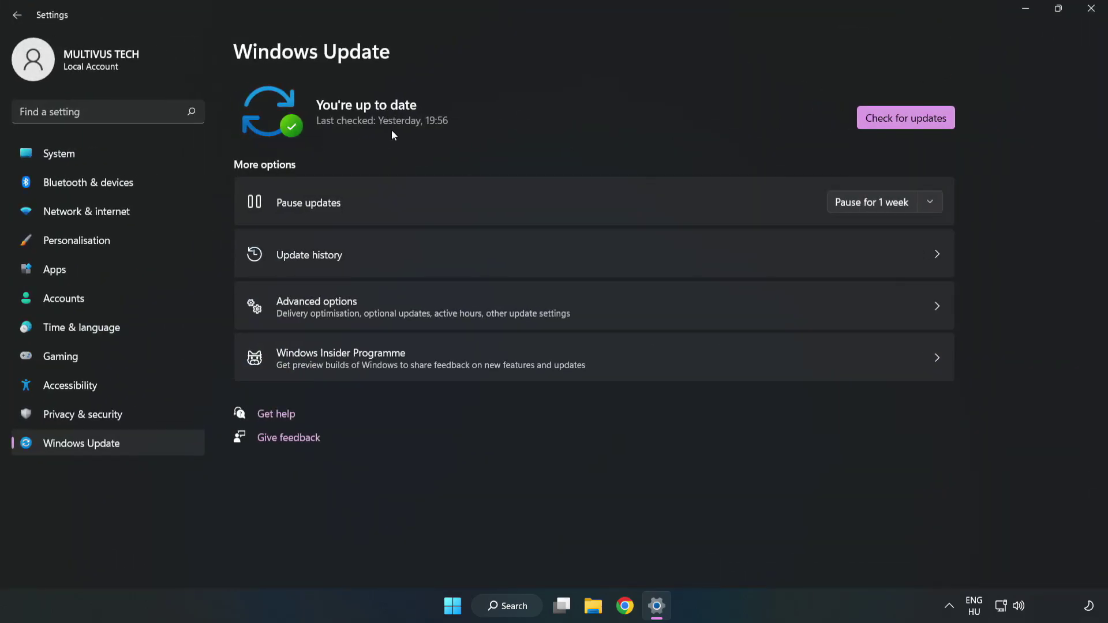
{"action": "left_click", "coordinate": [910, 121]}
- Close Settings and bring up YOUR NOT WORKING GAME's options in Steam's Library home
{"action": "left_click", "coordinate": [1092, 9]}
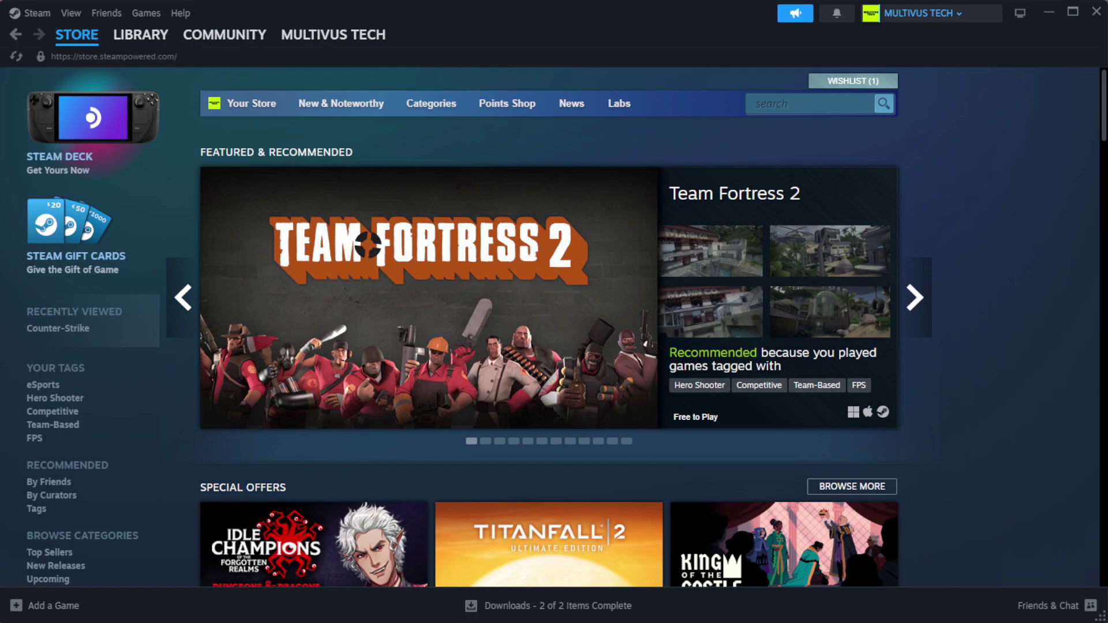
{"action": "mouse_move", "coordinate": [159, 42]}
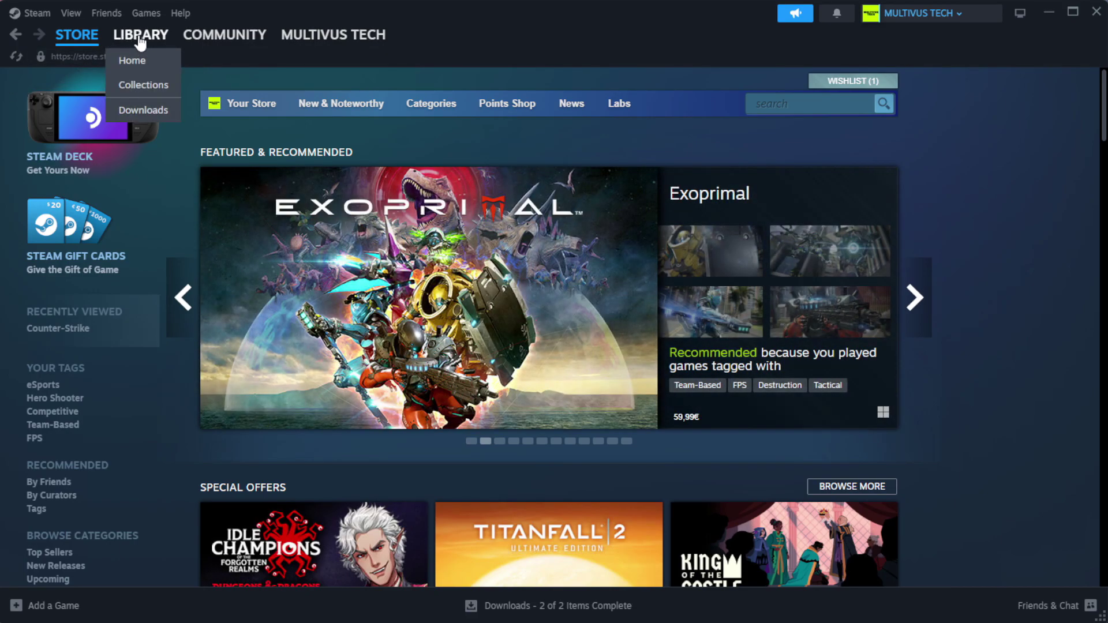
{"action": "left_click", "coordinate": [161, 62]}
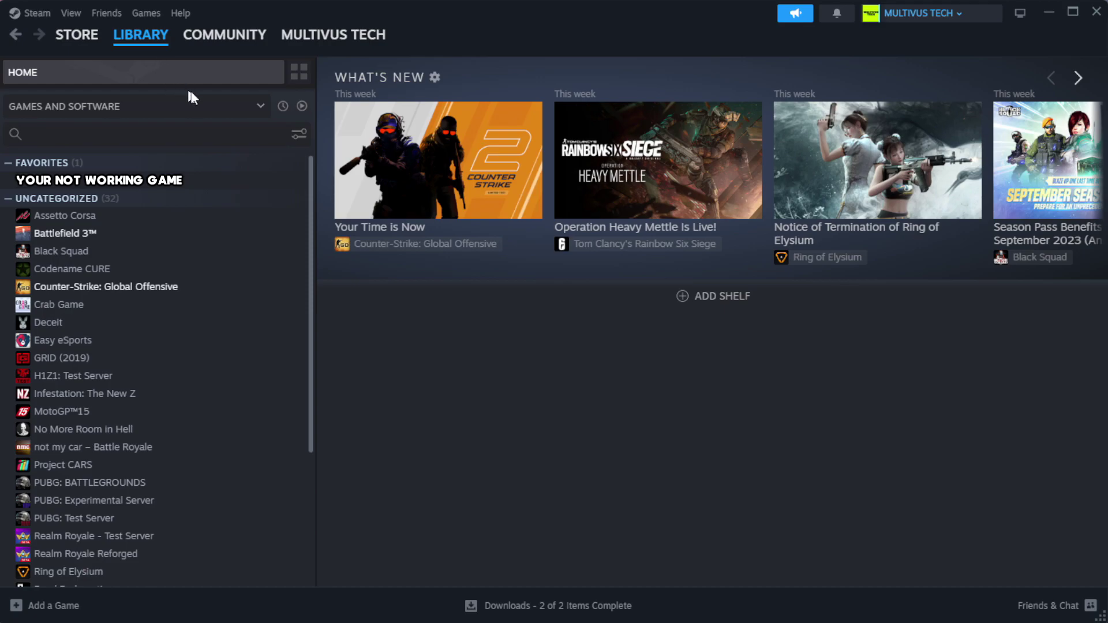
{"action": "right_click", "coordinate": [274, 184]}
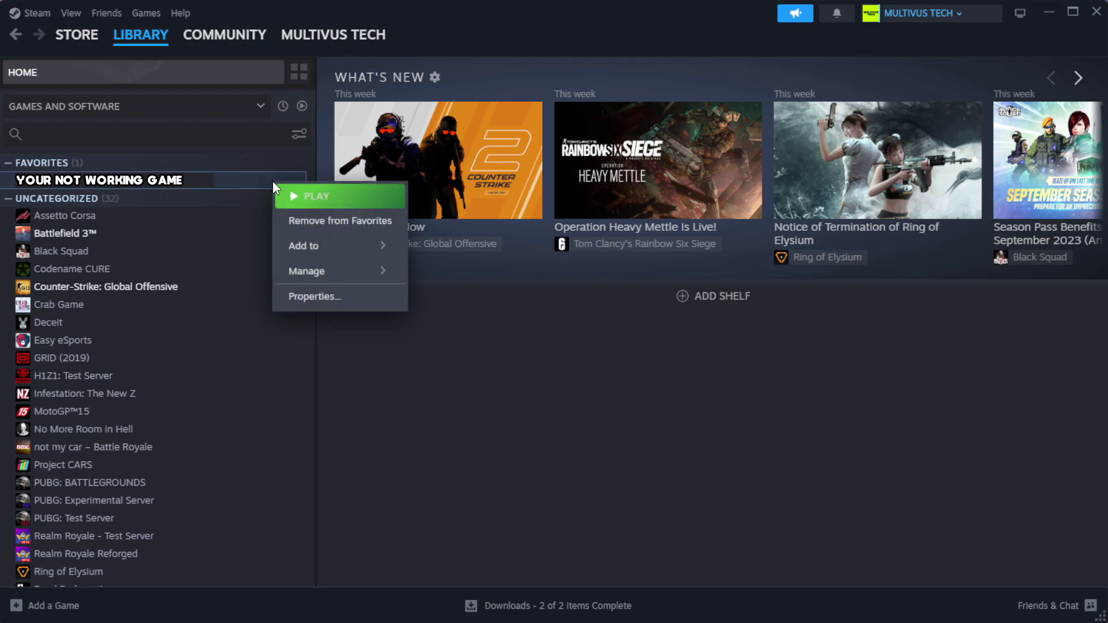
- Verify the game's files from Properties > Installed Files, validating all 1039 files
{"action": "left_click", "coordinate": [347, 300]}
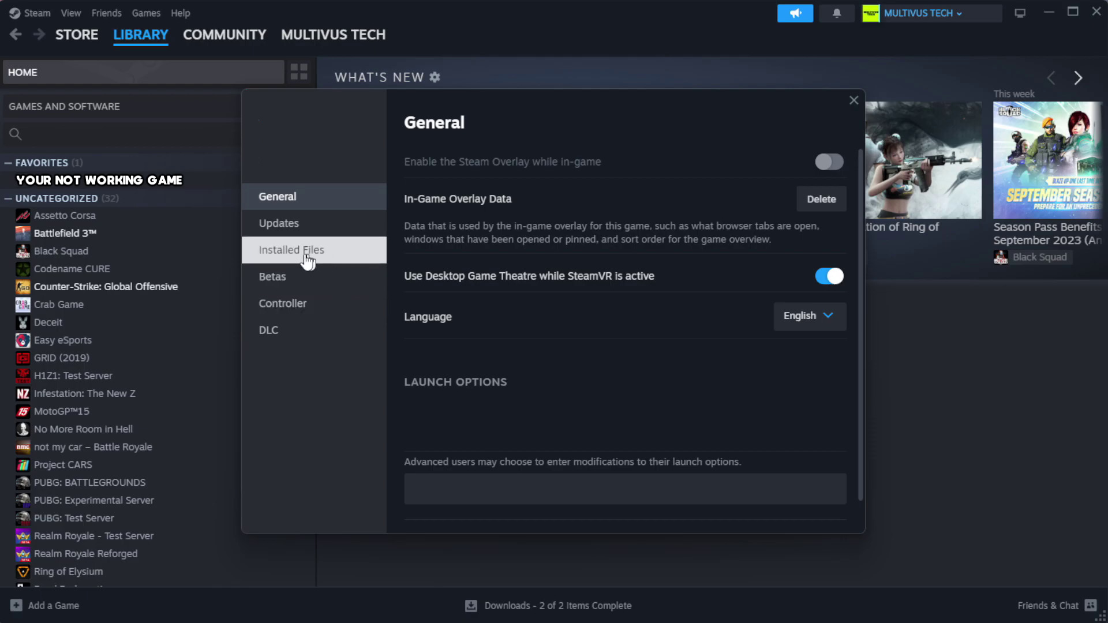
{"action": "left_click", "coordinate": [364, 263]}
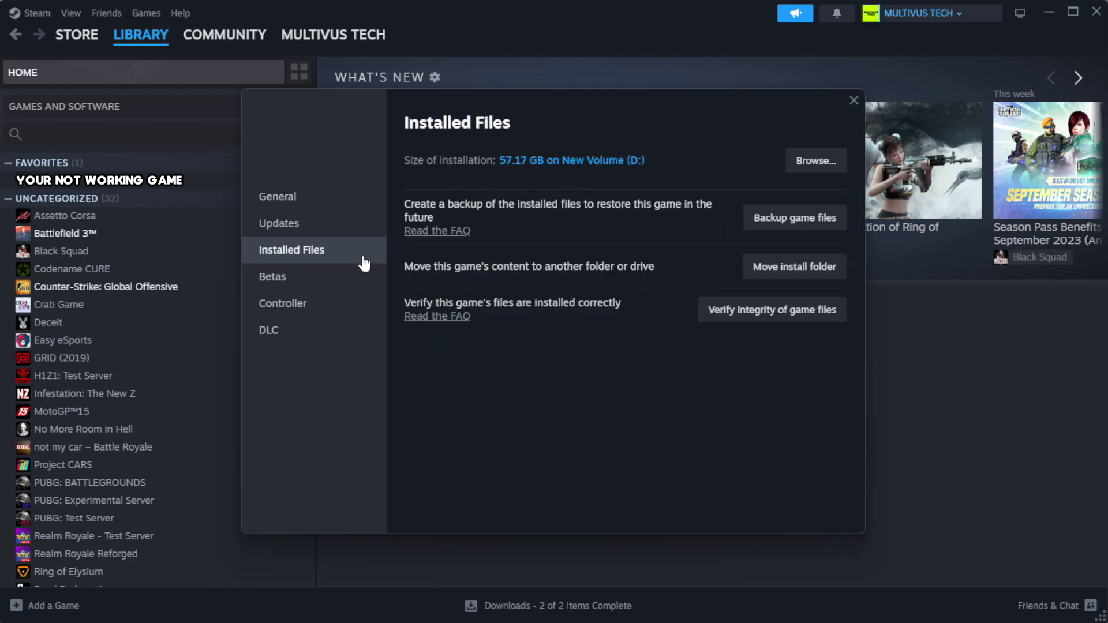
{"action": "left_click", "coordinate": [779, 316]}
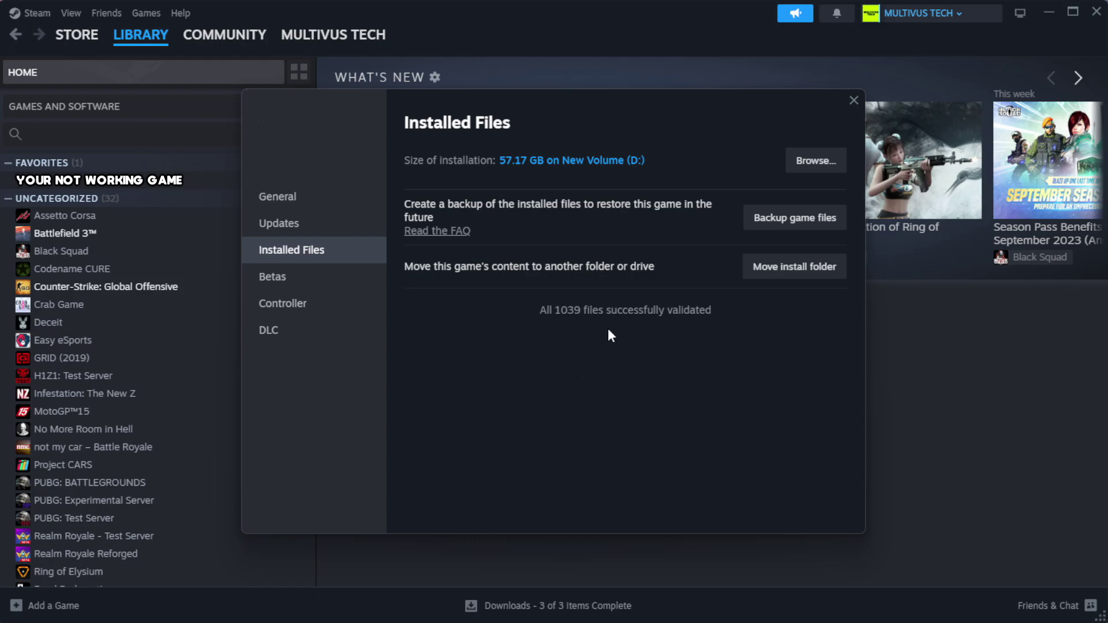
- Browse the game's local install folder and bring up the YOUR NOT WORKING GAME shortcut's menu
{"action": "left_click", "coordinate": [814, 171]}
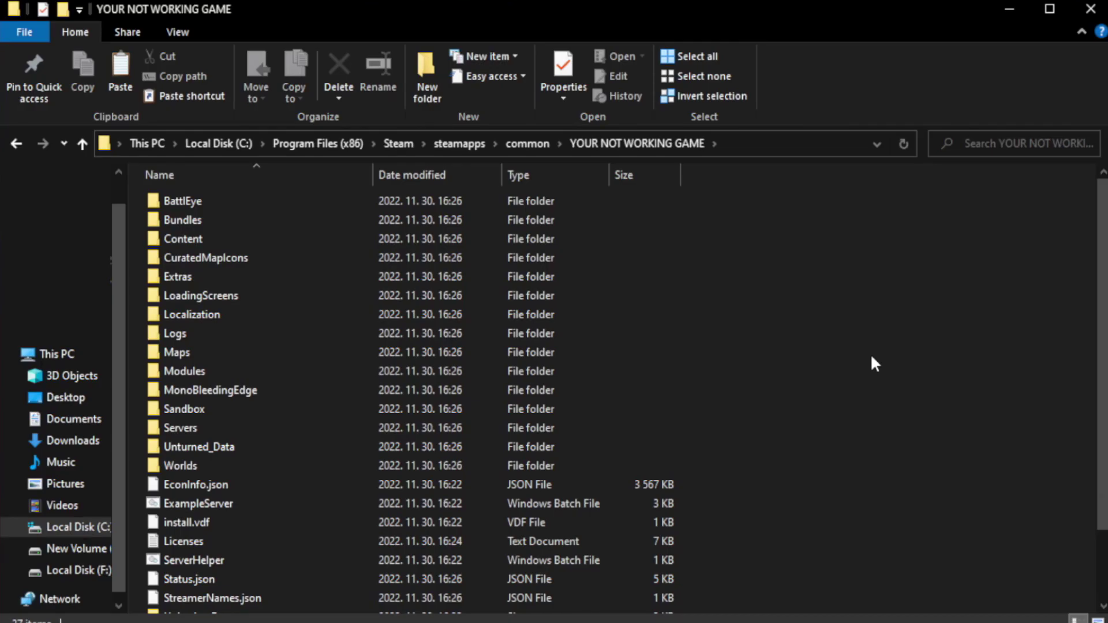
{"action": "left_click_drag", "start_coordinate": [1103, 344], "coordinate": [1106, 412]}
{"action": "left_click", "coordinate": [383, 609]}
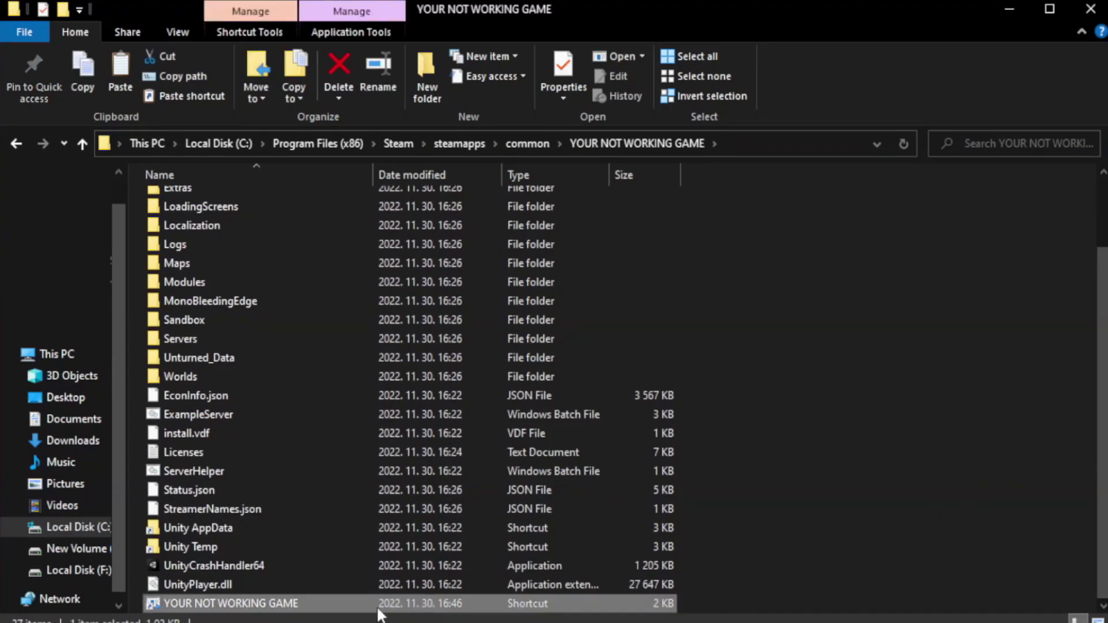
{"action": "right_click", "coordinate": [371, 609]}
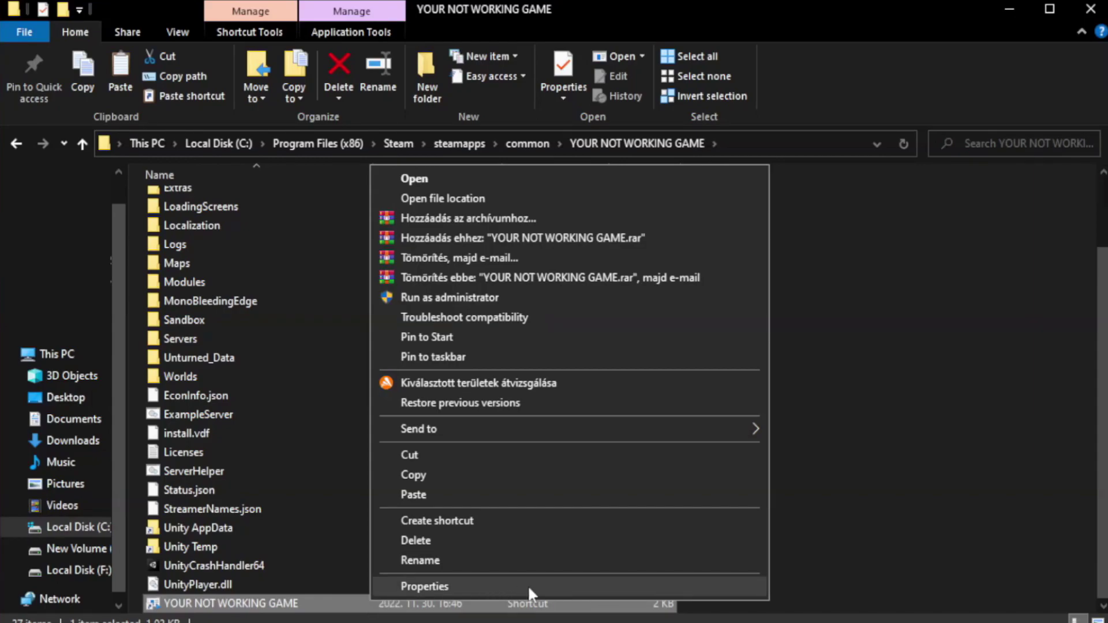
- Set the game shortcut to Windows 8 compatibility, fullscreen optimizations off, run as administrator
{"action": "left_click", "coordinate": [564, 583]}
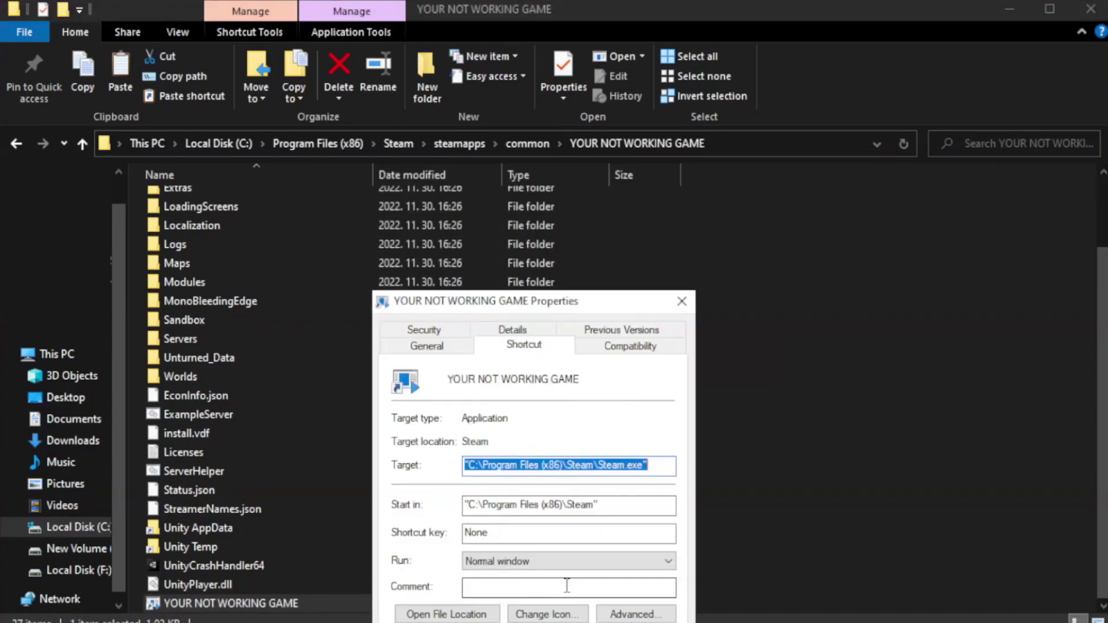
{"action": "left_click_drag", "start_coordinate": [558, 306], "coordinate": [556, 113]}
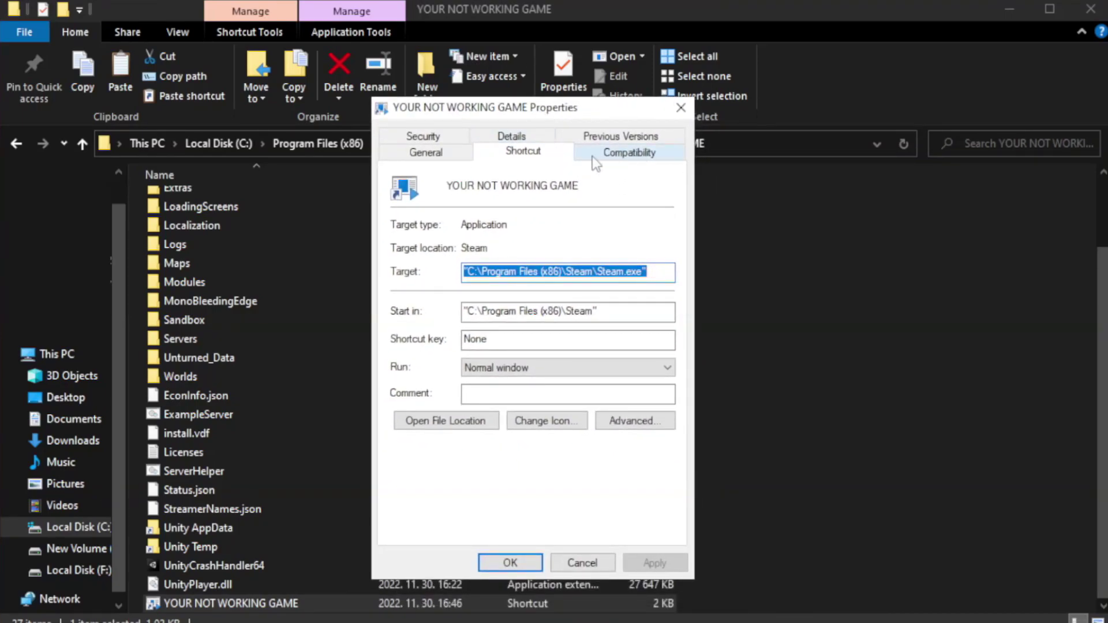
{"action": "left_click", "coordinate": [625, 161]}
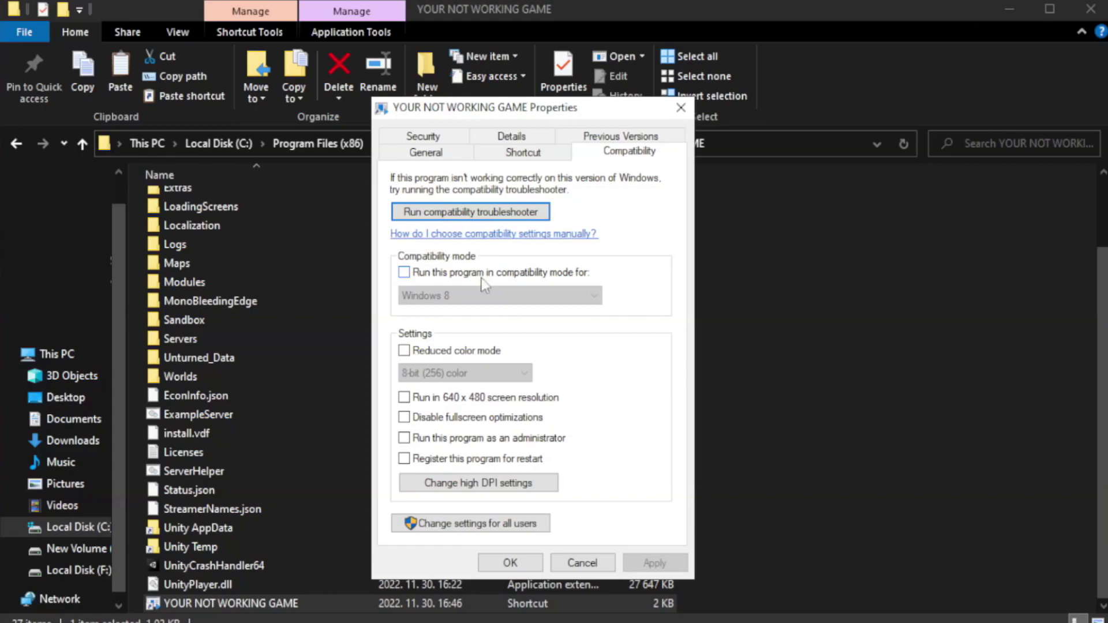
{"action": "left_click", "coordinate": [438, 271]}
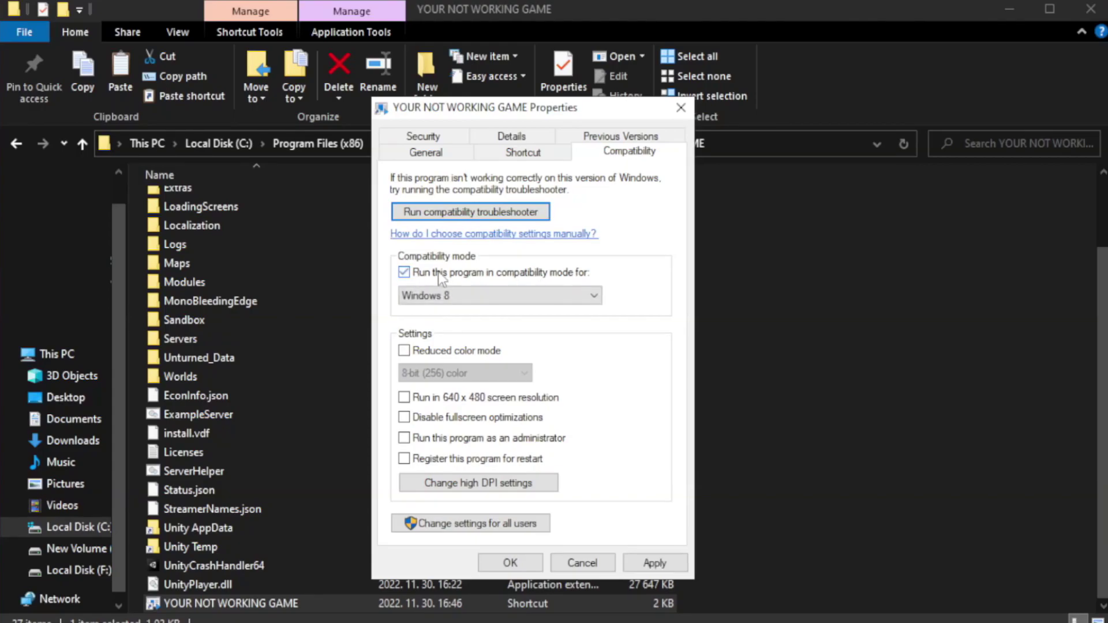
{"action": "left_click", "coordinate": [473, 293]}
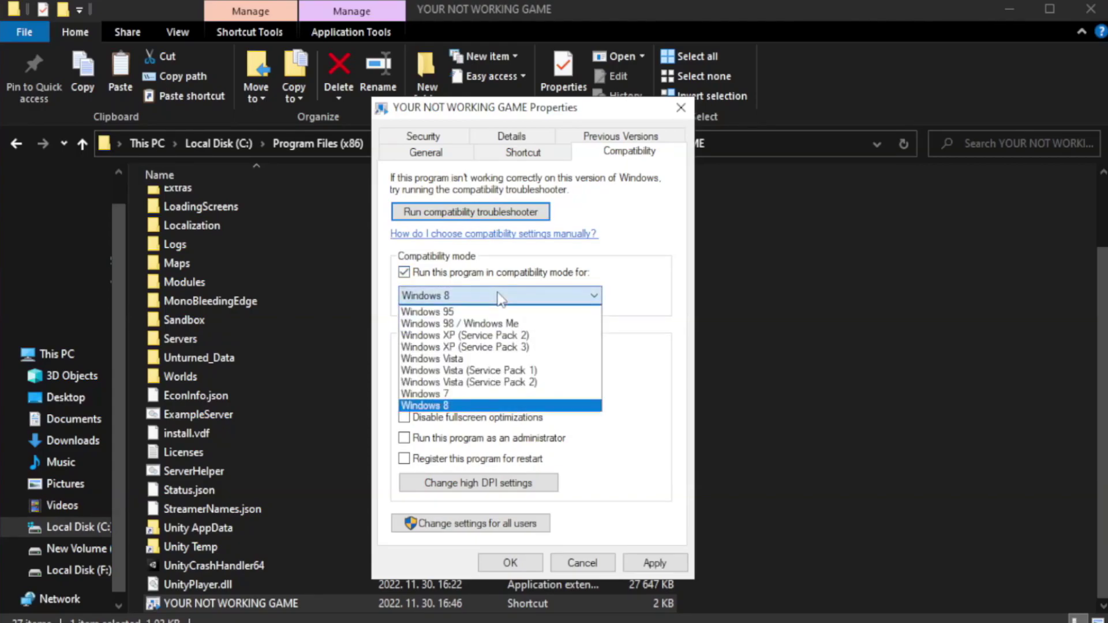
{"action": "left_click", "coordinate": [470, 407]}
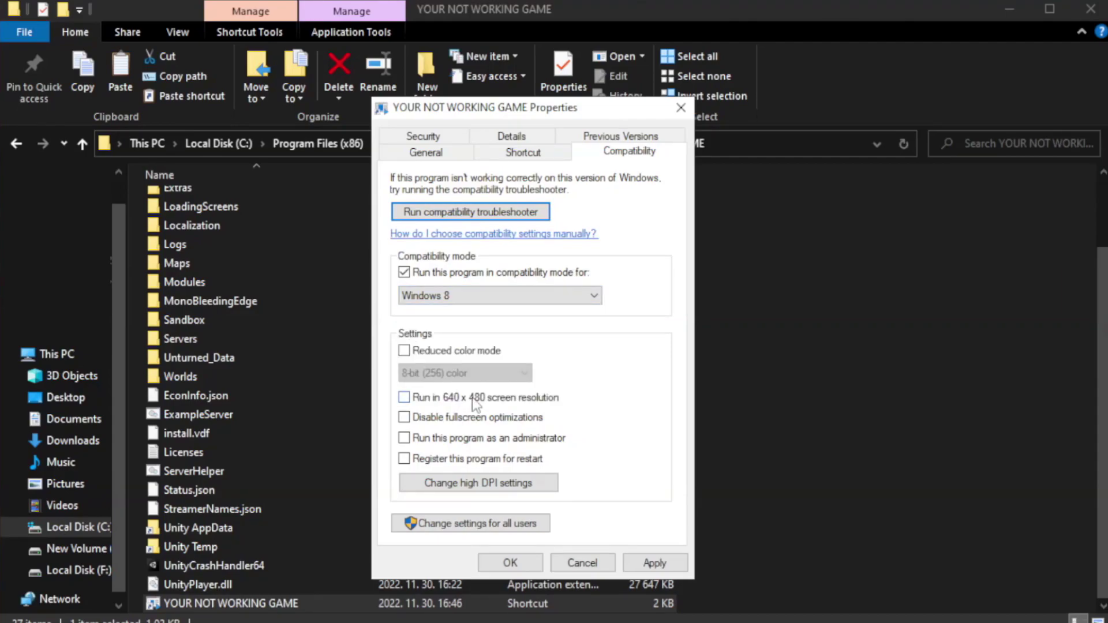
{"action": "left_click", "coordinate": [432, 424]}
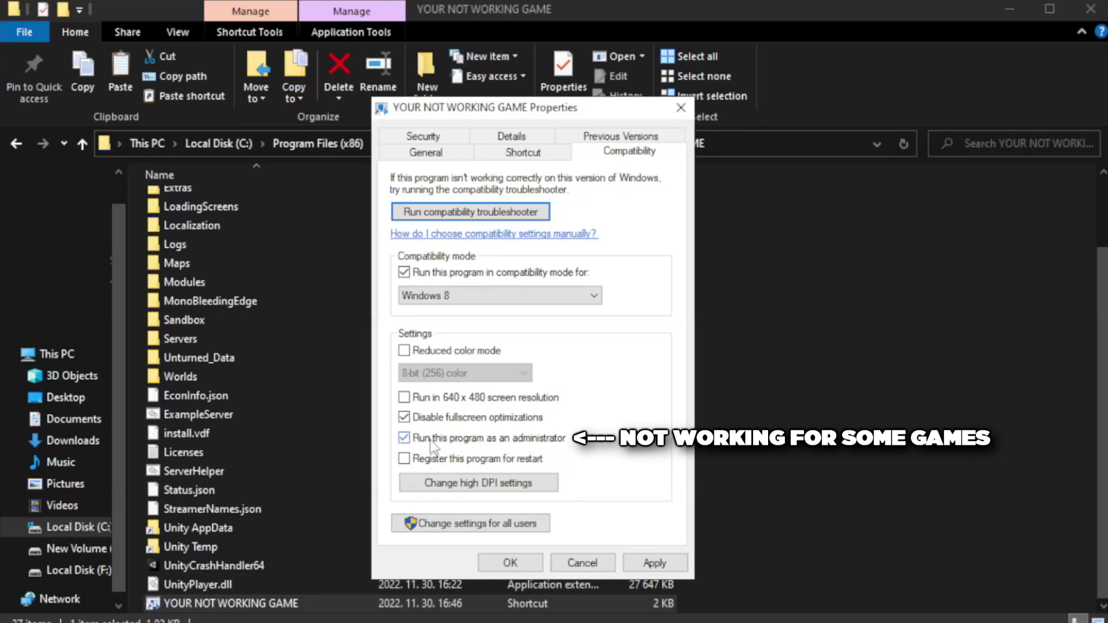
{"action": "left_click", "coordinate": [650, 566]}
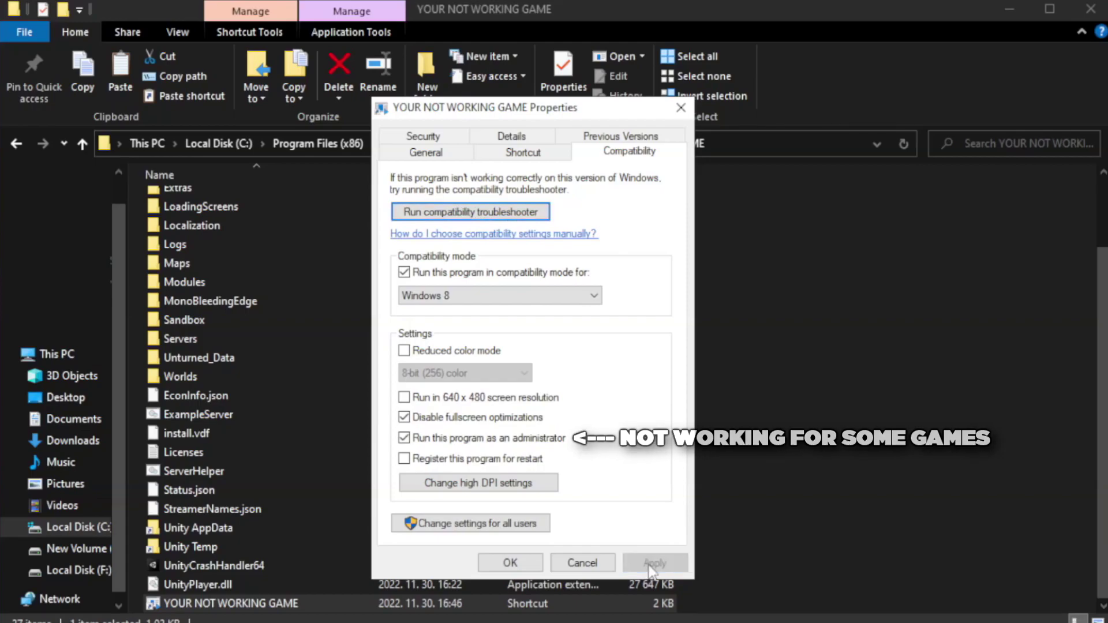
{"action": "left_click", "coordinate": [508, 564]}
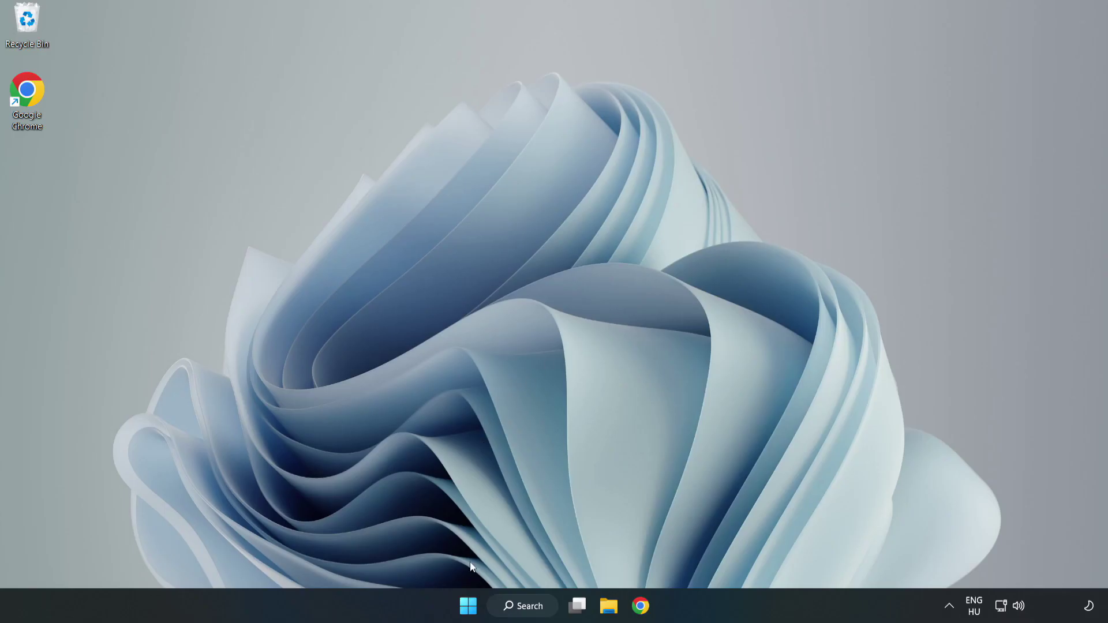
- Disable Cortana, Microsoft Edge, Microsoft Teams and Phone Link in Task Manager's Startup tab, then close it
{"action": "right_click", "coordinate": [469, 610]}
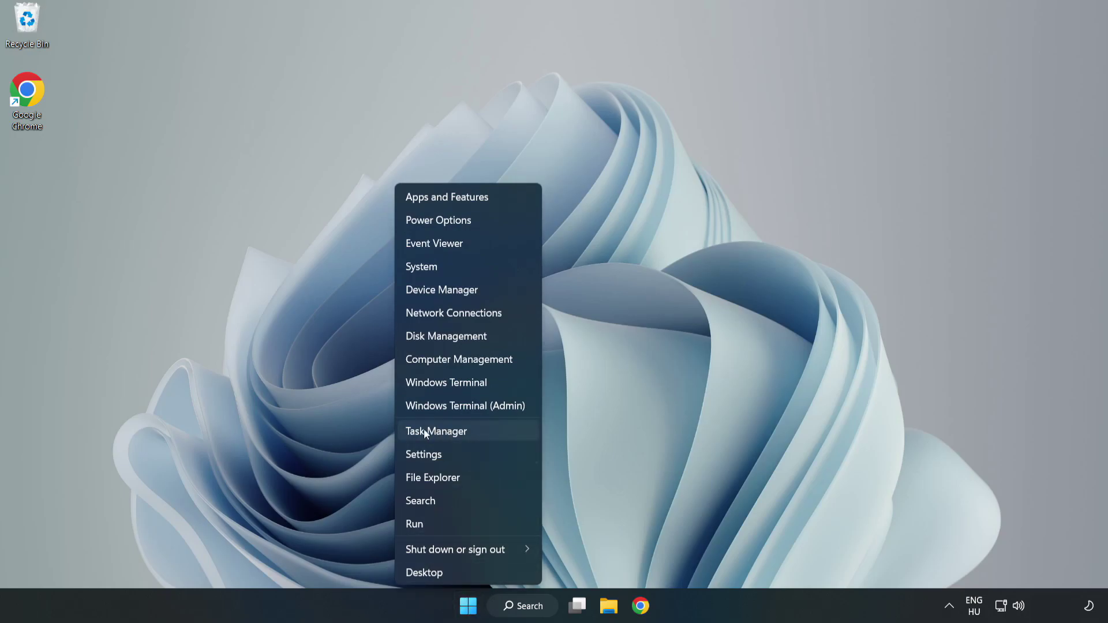
{"action": "left_click", "coordinate": [467, 433]}
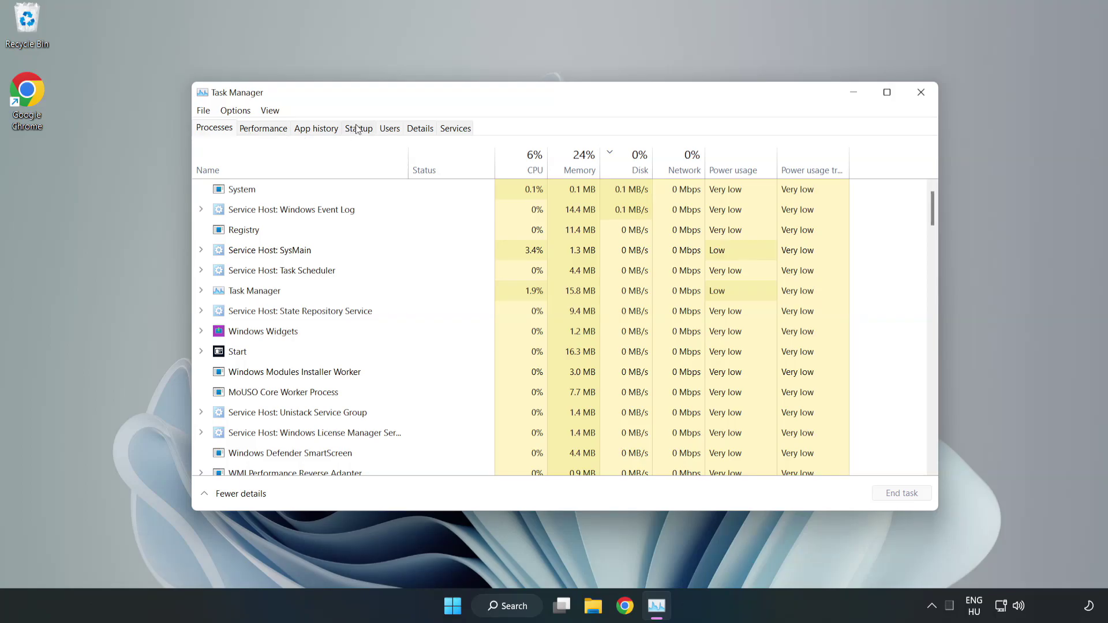
{"action": "left_click", "coordinate": [360, 132]}
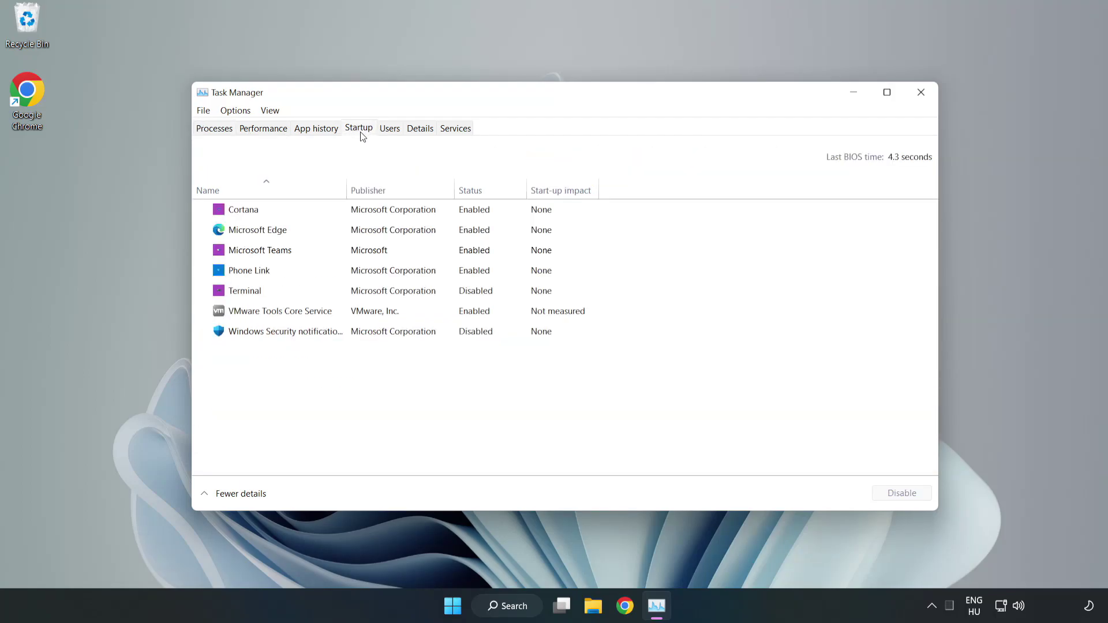
{"action": "left_click", "coordinate": [382, 218]}
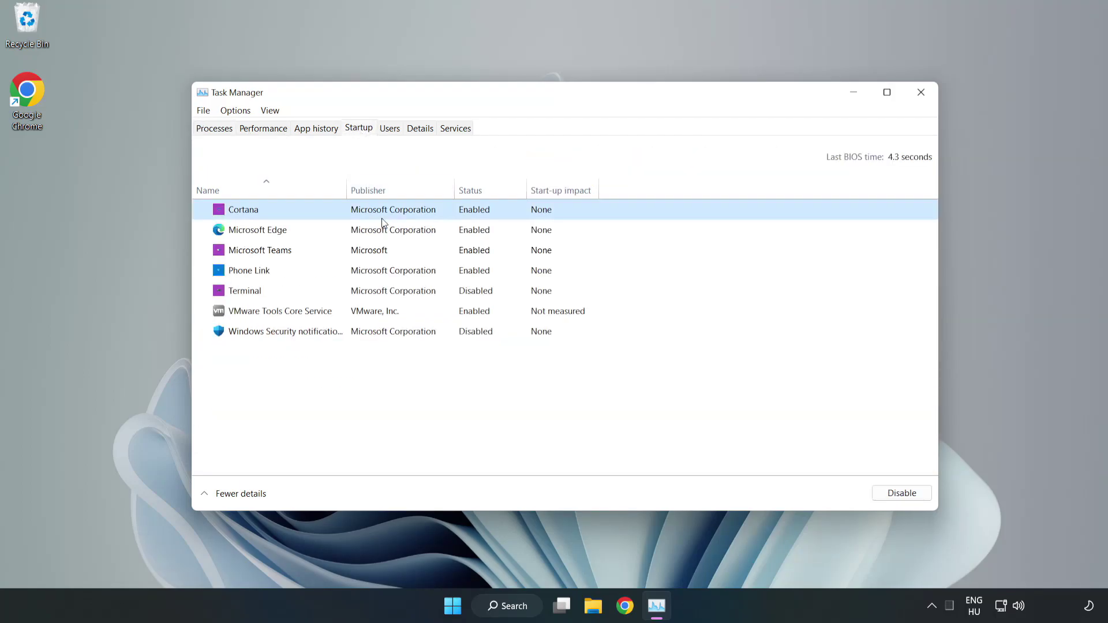
{"action": "left_click", "coordinate": [893, 493]}
{"action": "left_click", "coordinate": [478, 228]}
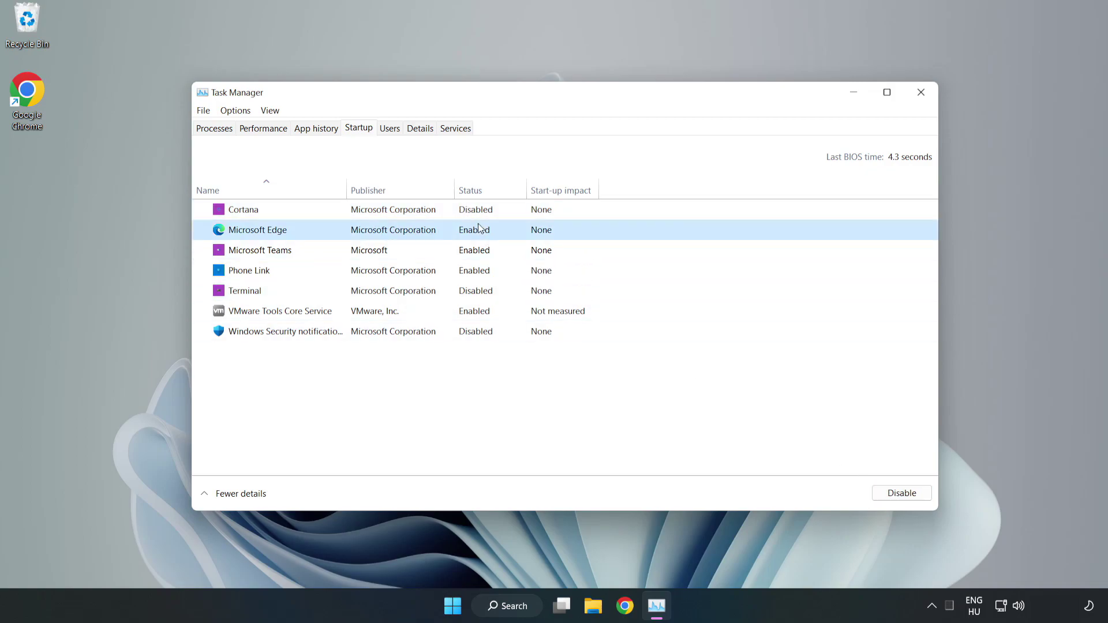
{"action": "left_click", "coordinate": [900, 494]}
{"action": "left_click", "coordinate": [404, 250]}
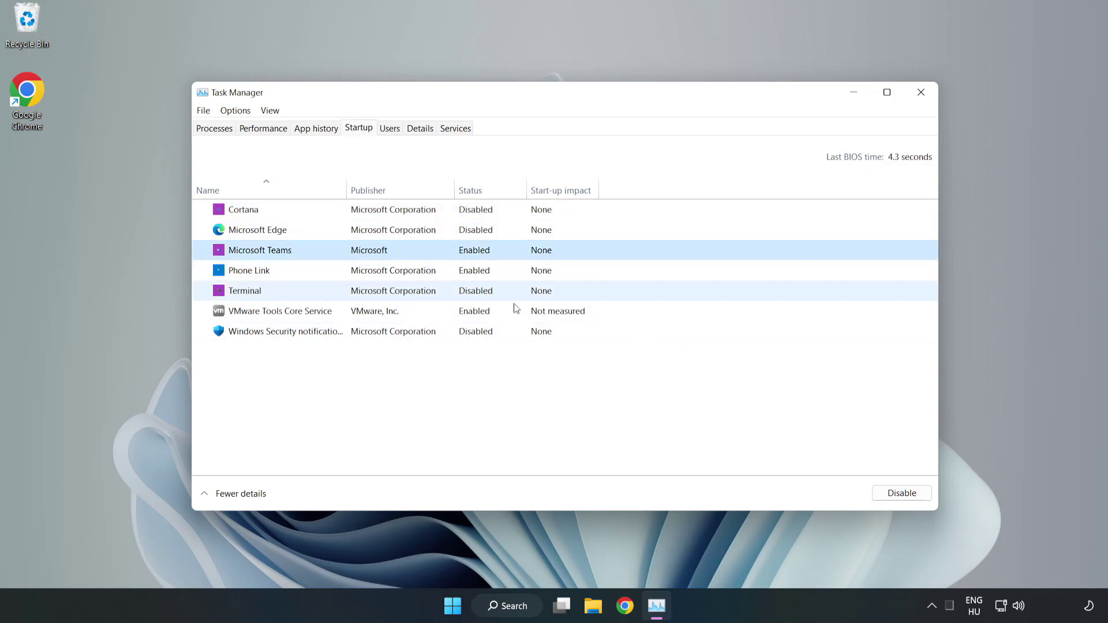
{"action": "left_click", "coordinate": [898, 495]}
{"action": "left_click", "coordinate": [371, 275]}
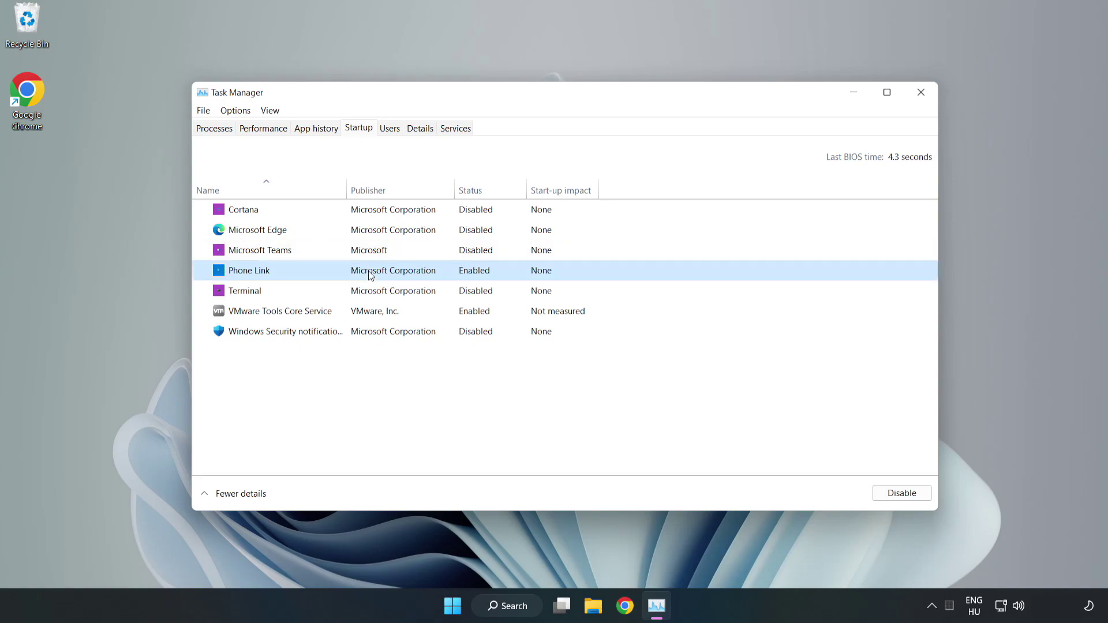
{"action": "left_click", "coordinate": [922, 498]}
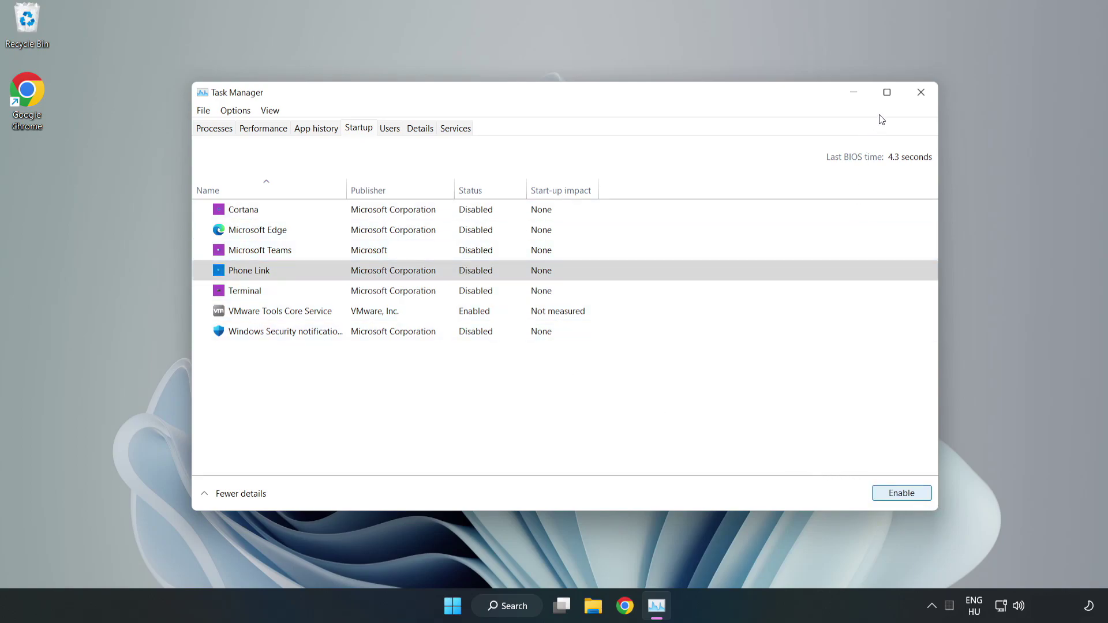
{"action": "left_click", "coordinate": [921, 94]}
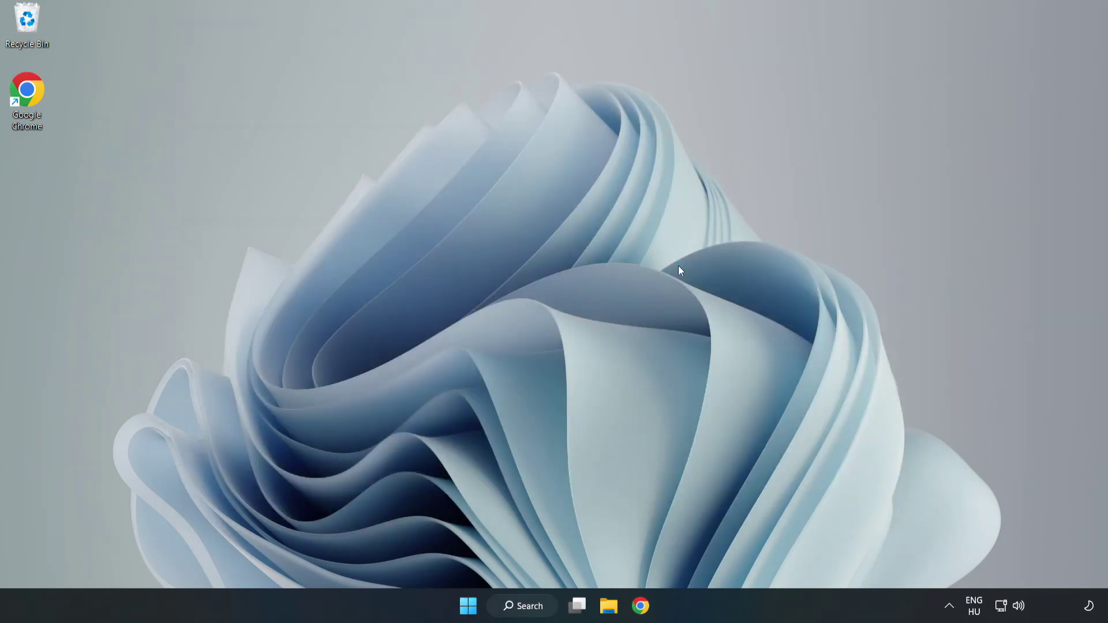
- Download dxwebsetup.exe from the DirectX End-User Runtime Web Installer page in Chrome
{"action": "left_click", "coordinate": [639, 612]}
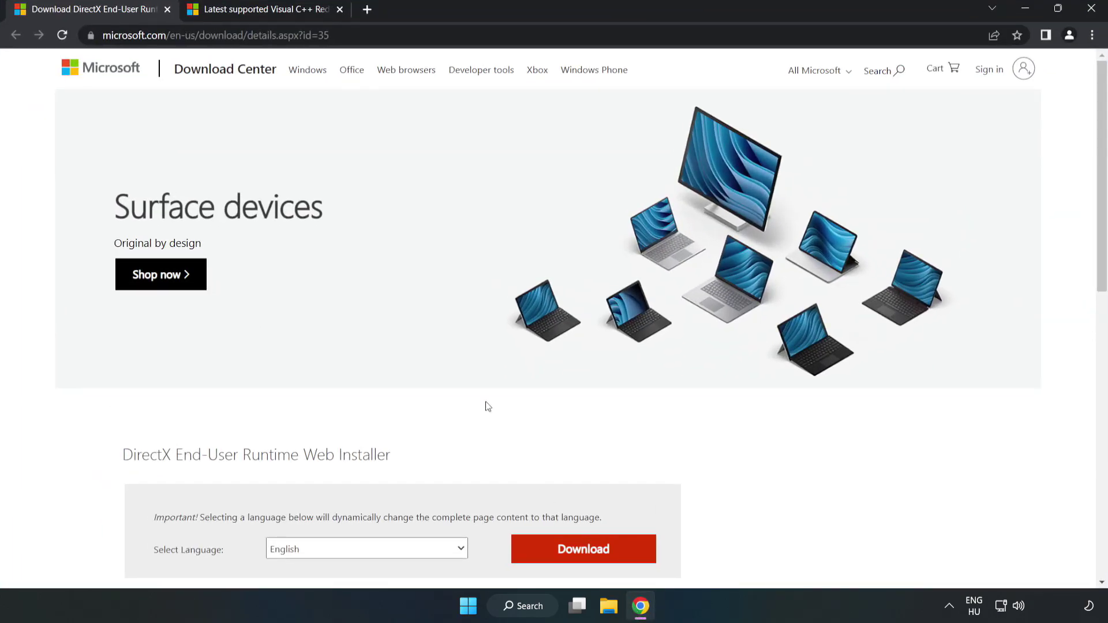
{"action": "key", "text": "ctrl+l"}
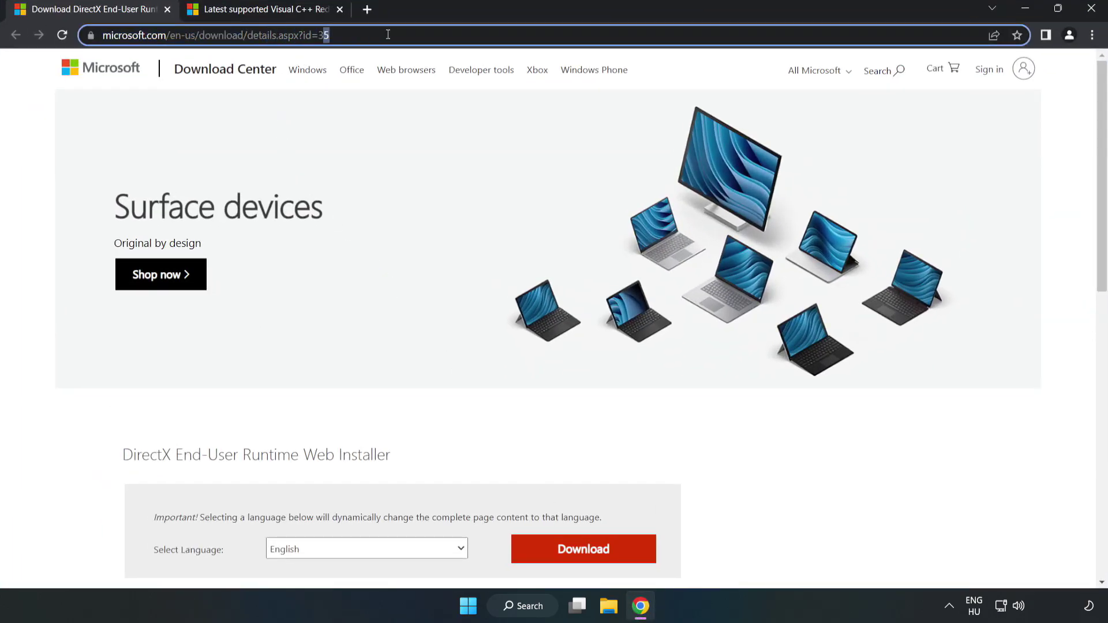
{"action": "key", "text": "End"}
{"action": "left_click", "coordinate": [45, 132]}
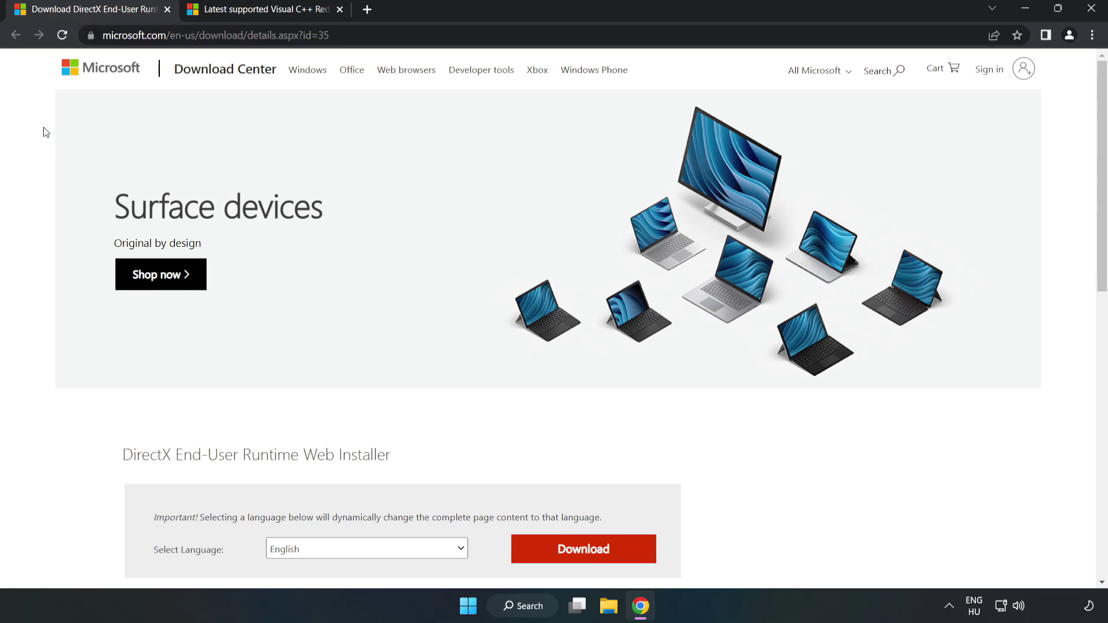
{"action": "scroll", "coordinate": [566, 376], "scroll_direction": "down", "scroll_amount": 3}
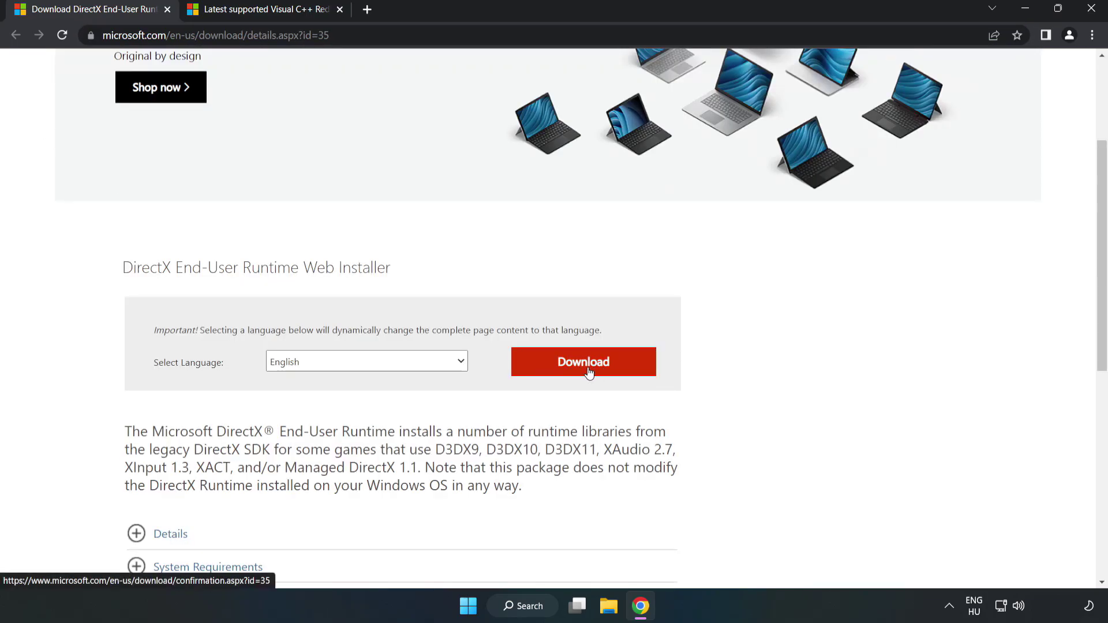
{"action": "left_click", "coordinate": [588, 372]}
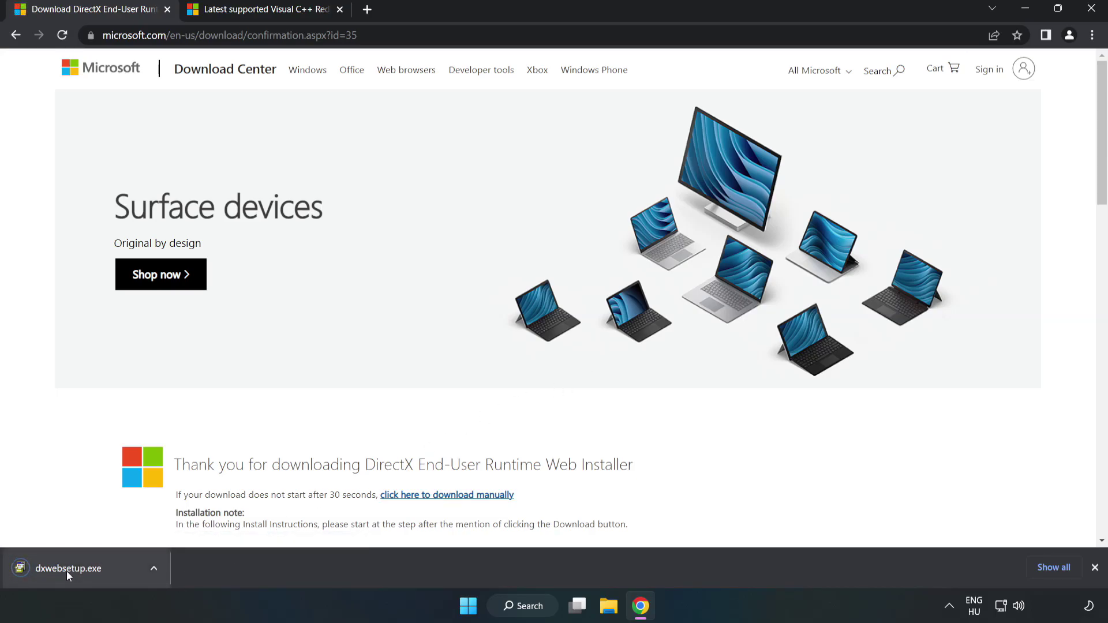
- Run DirectX Setup, accept the license, skip the Bing Bar, and finish with DirectX already up to date
{"action": "left_click", "coordinate": [81, 569]}
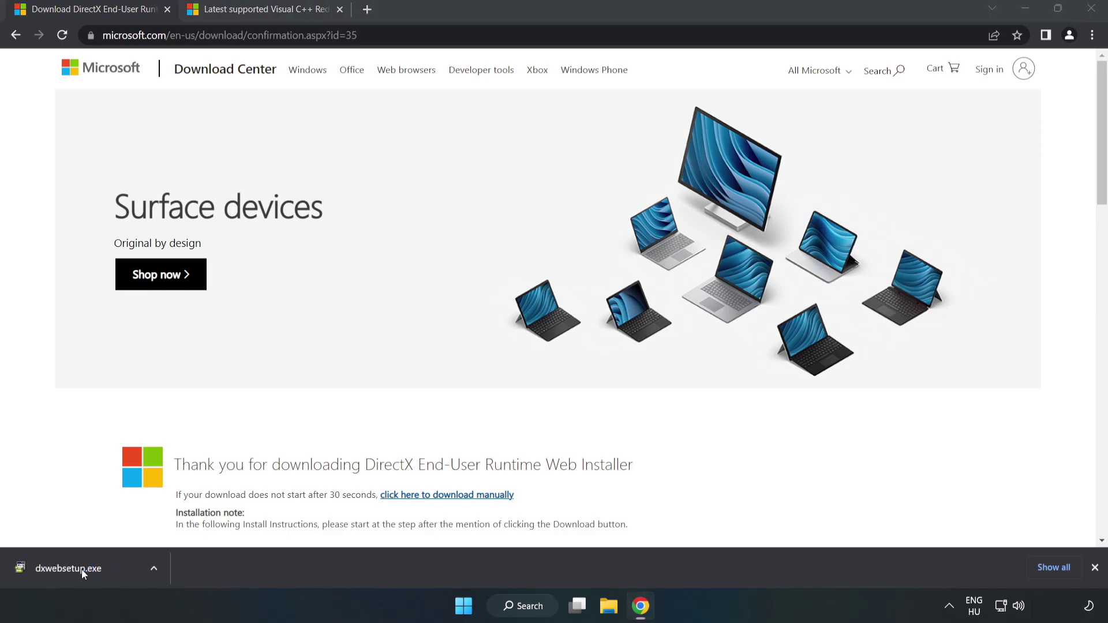
{"action": "left_click_drag", "start_coordinate": [253, 89], "coordinate": [540, 185]}
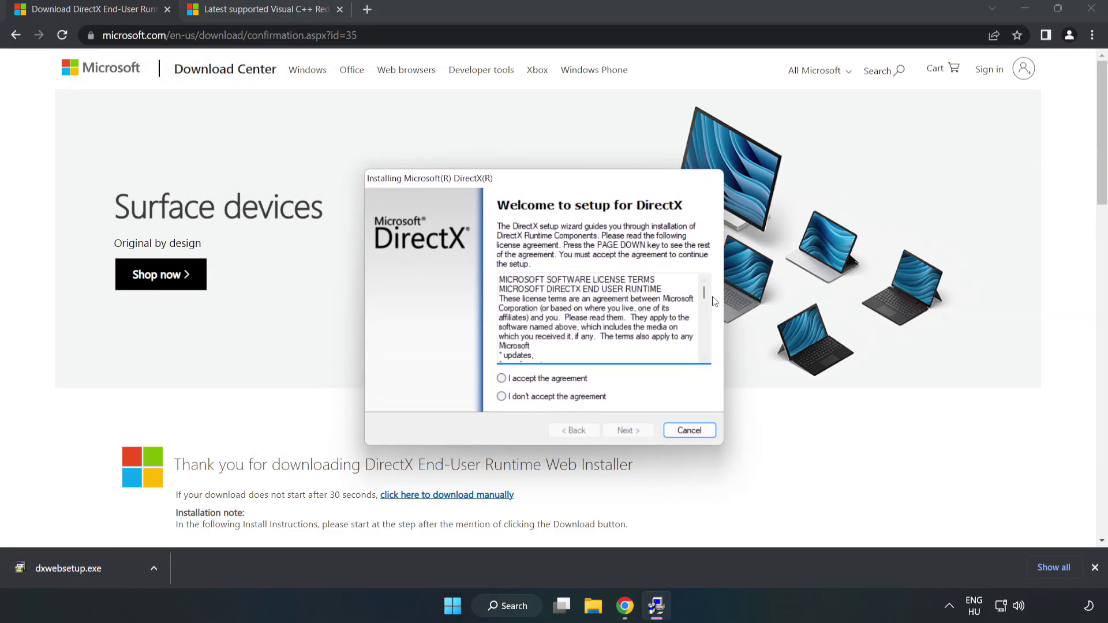
{"action": "left_click_drag", "start_coordinate": [705, 296], "coordinate": [696, 356]}
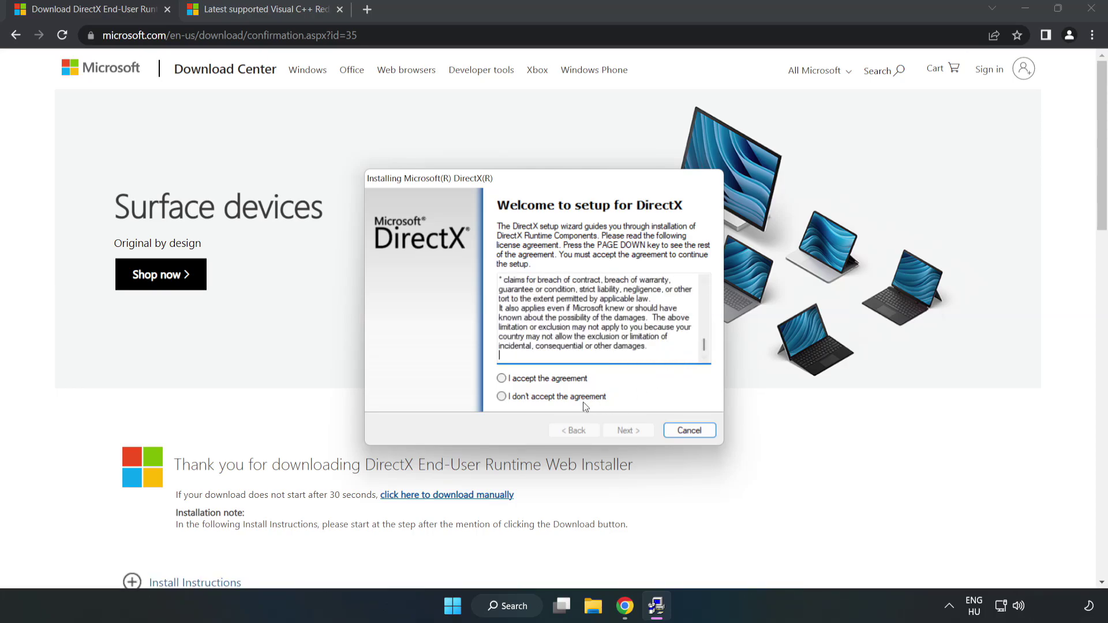
{"action": "left_click", "coordinate": [511, 380]}
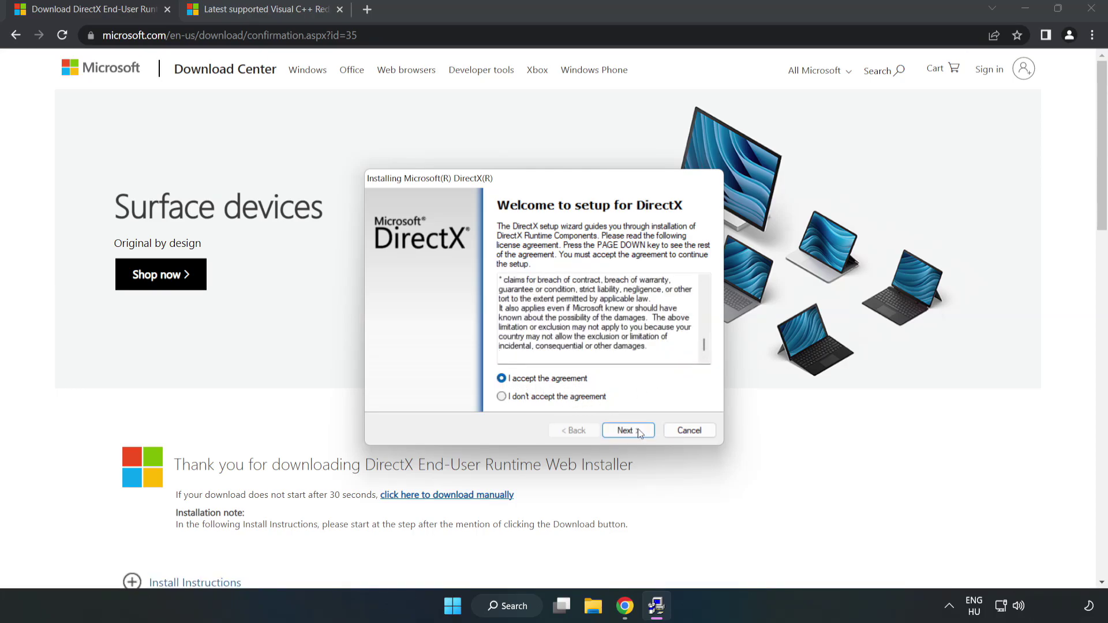
{"action": "left_click", "coordinate": [633, 434]}
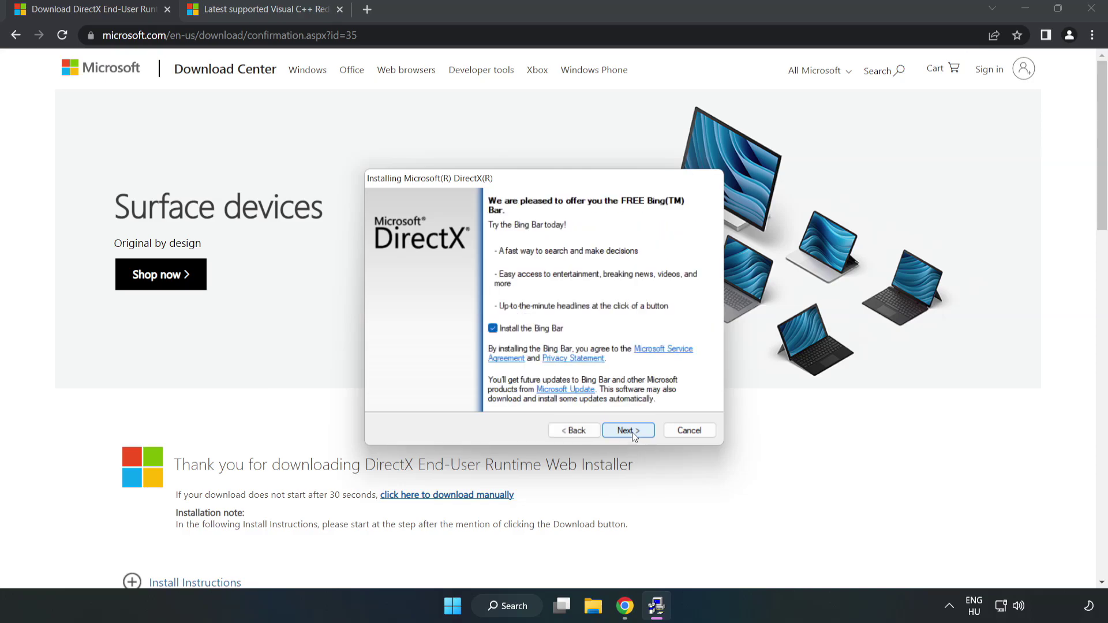
{"action": "left_click", "coordinate": [494, 329]}
{"action": "left_click", "coordinate": [637, 434]}
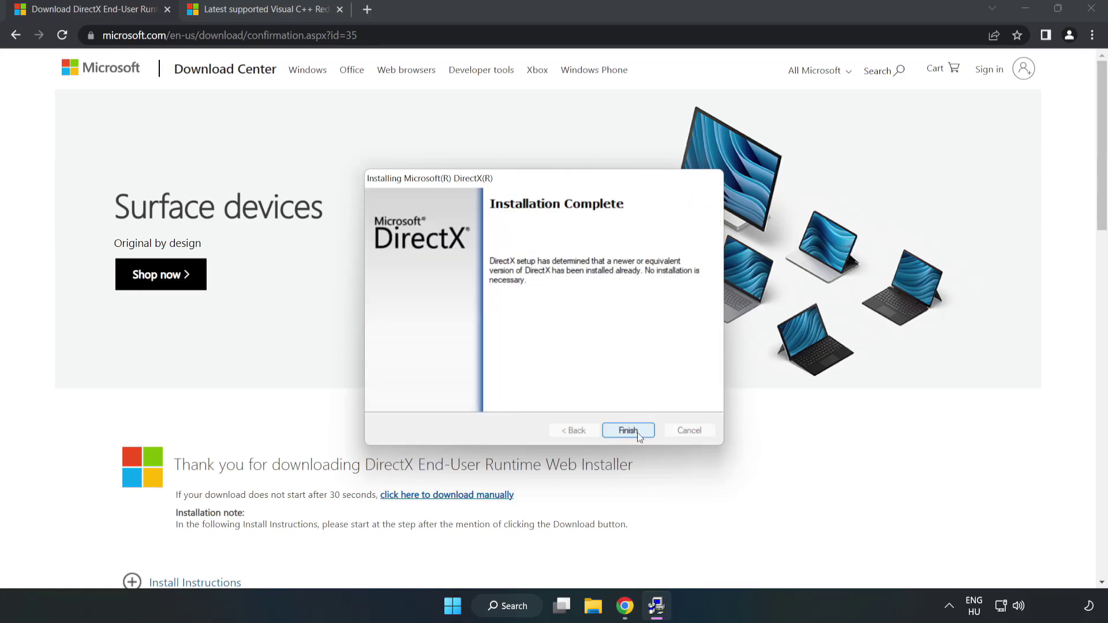
{"action": "left_click", "coordinate": [629, 430]}
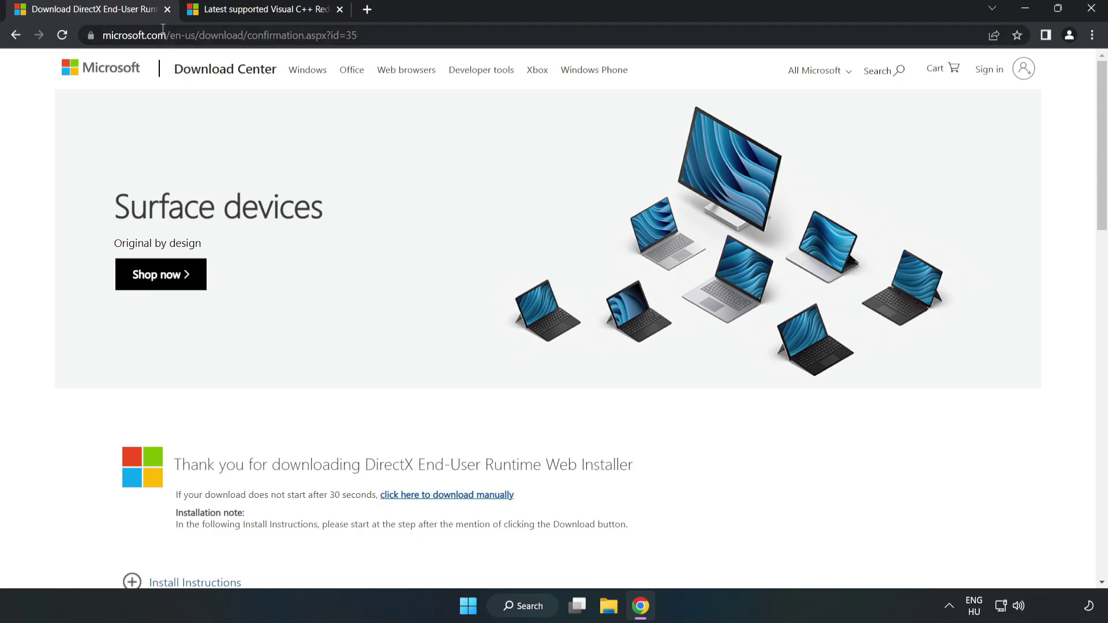
- Close the DirectX download tab and return to the Microsoft Learn page
{"action": "left_click", "coordinate": [167, 9]}
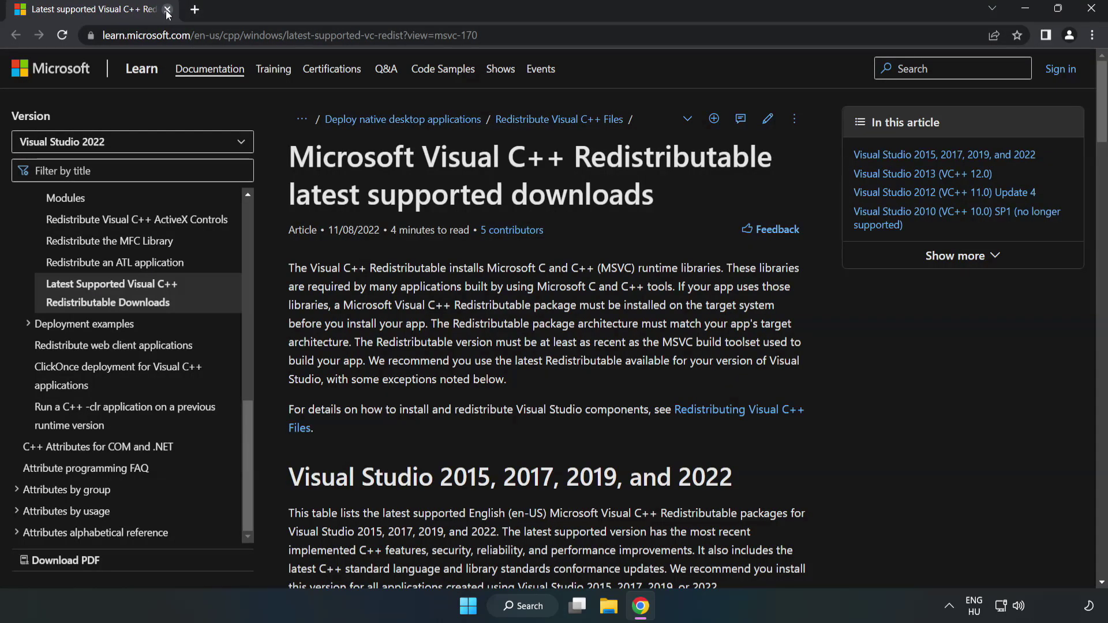
{"action": "left_click", "coordinate": [537, 34]}
{"action": "left_click", "coordinate": [537, 35]}
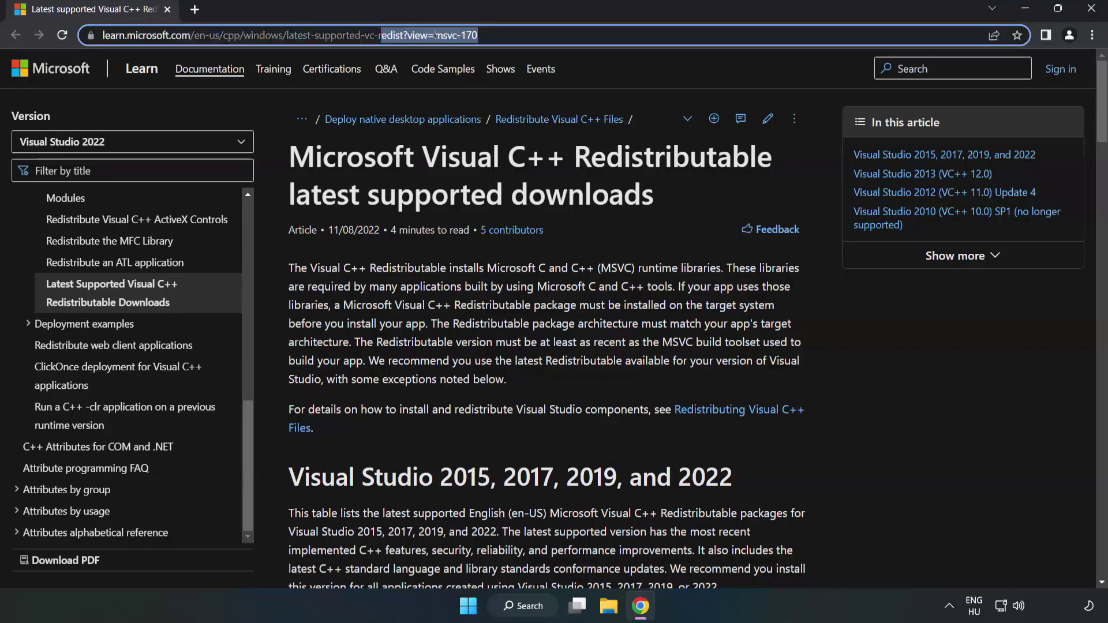
{"action": "left_click", "coordinate": [443, 206]}
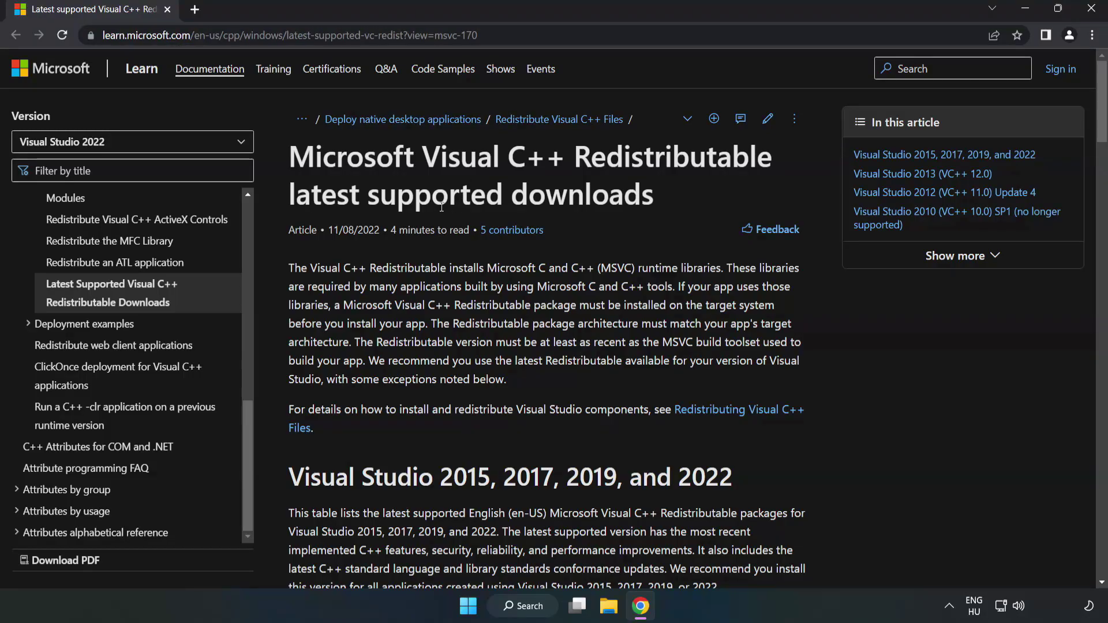
- Download the ARM64, x86 and x64 Visual C++ 2015–2022 redistributable installers from the Learn page table
{"action": "scroll", "coordinate": [442, 208], "scroll_direction": "down", "scroll_amount": 3}
{"action": "scroll", "coordinate": [443, 211], "scroll_direction": "down", "scroll_amount": 3}
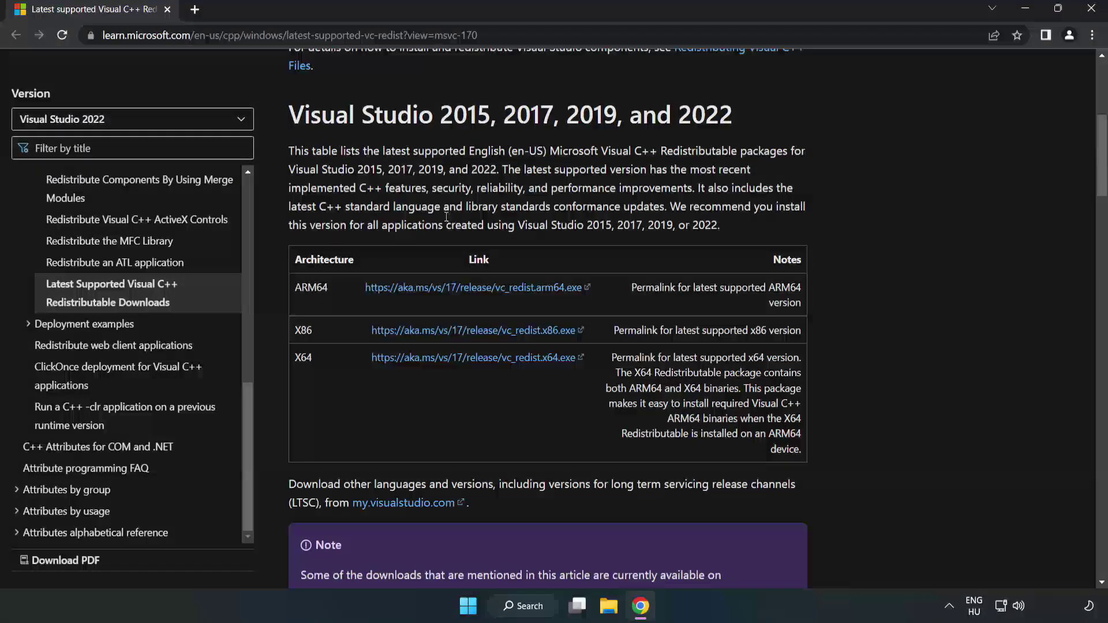
{"action": "scroll", "coordinate": [437, 226], "scroll_direction": "up", "scroll_amount": 1}
{"action": "left_click_drag", "start_coordinate": [286, 117], "coordinate": [731, 125]}
{"action": "left_click", "coordinate": [703, 142]}
{"action": "left_click", "coordinate": [446, 292]}
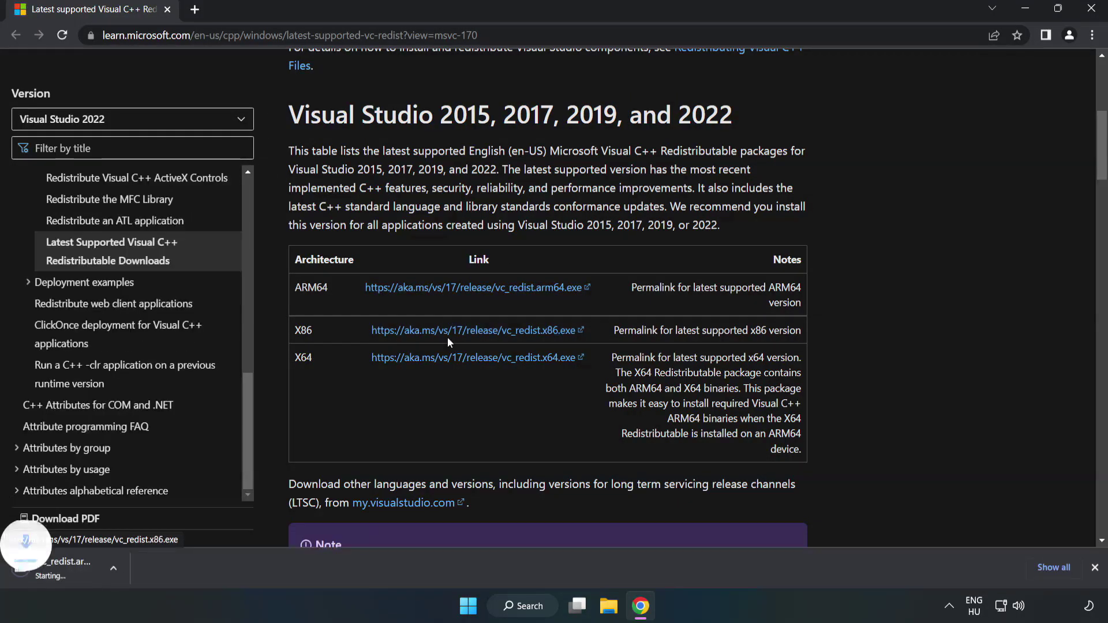
{"action": "left_click", "coordinate": [464, 359]}
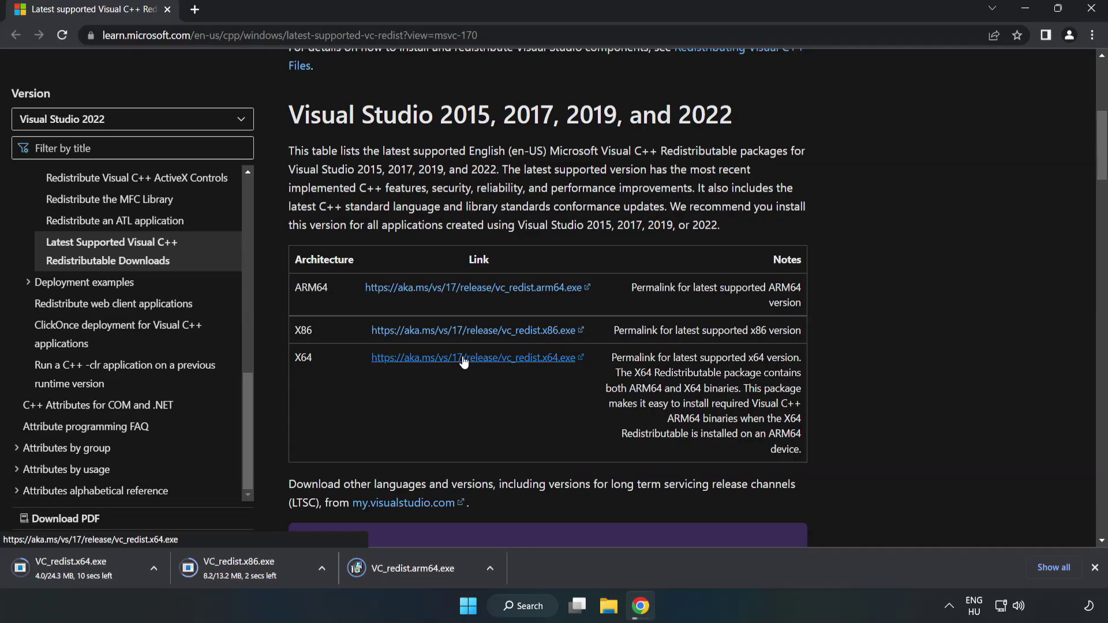
- Try installing VC_redist.arm64.exe and dismiss its unsupported-platform failure
{"action": "left_click", "coordinate": [422, 569]}
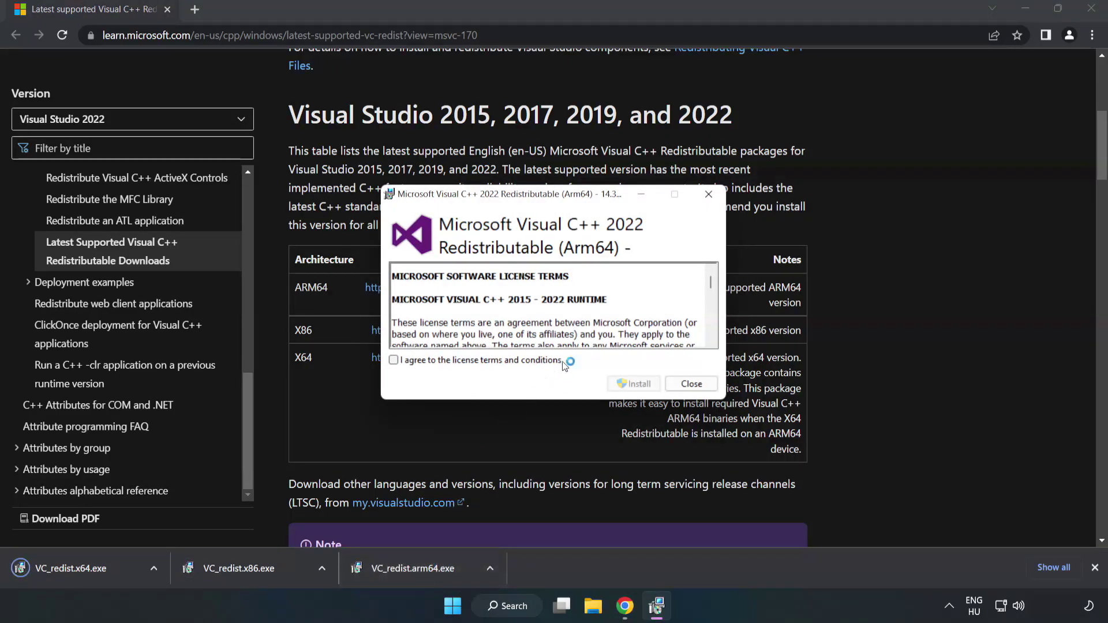
{"action": "left_click_drag", "start_coordinate": [711, 281], "coordinate": [713, 340]}
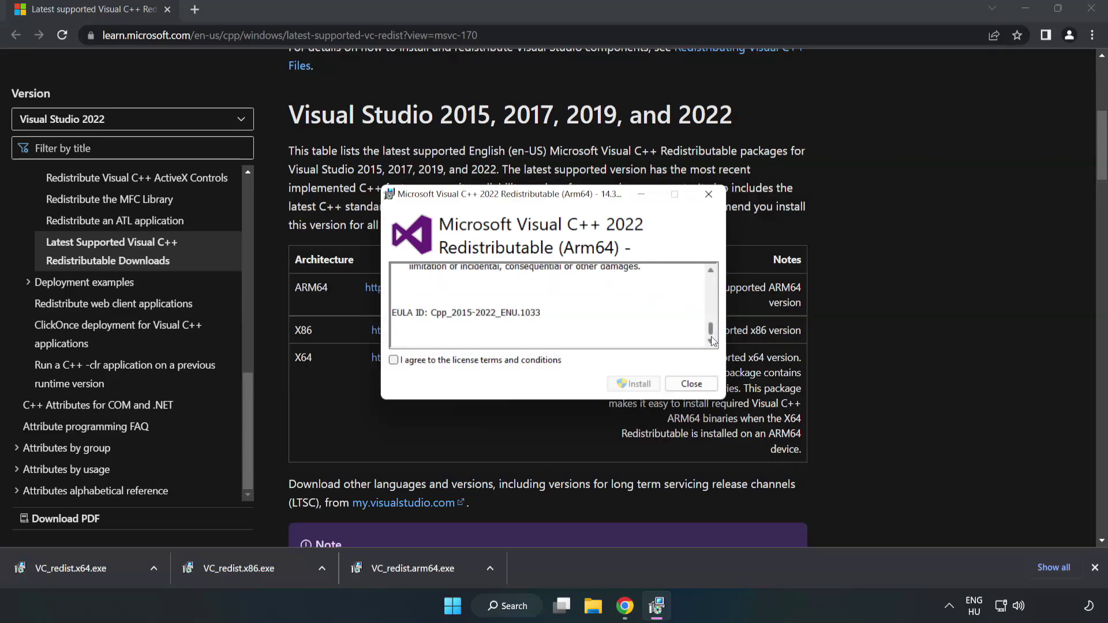
{"action": "left_click", "coordinate": [394, 361]}
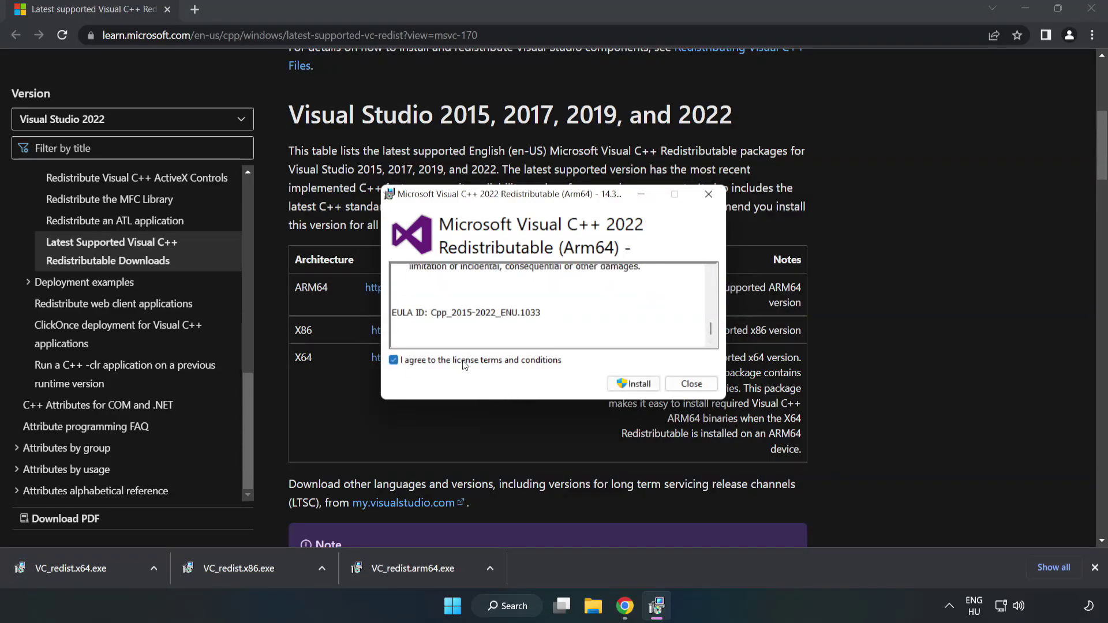
{"action": "left_click", "coordinate": [635, 384]}
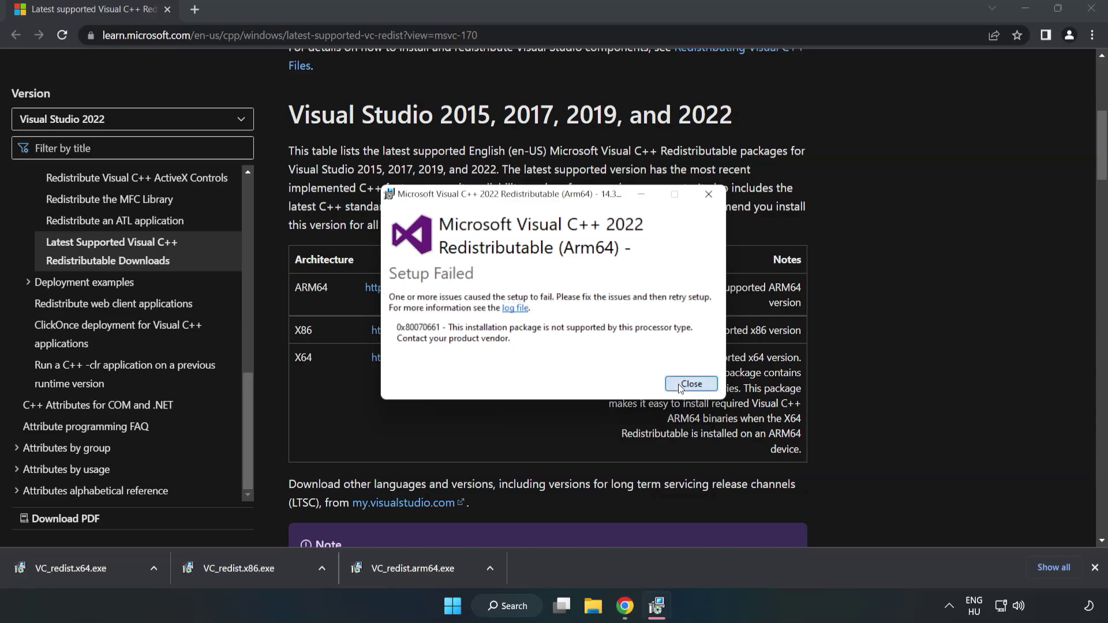
{"action": "left_click", "coordinate": [691, 384]}
- Install the x86 Visual C++ 2015-2022 redistributable 14.34.31931 with VC_redist.x86.exe
{"action": "left_click", "coordinate": [244, 565]}
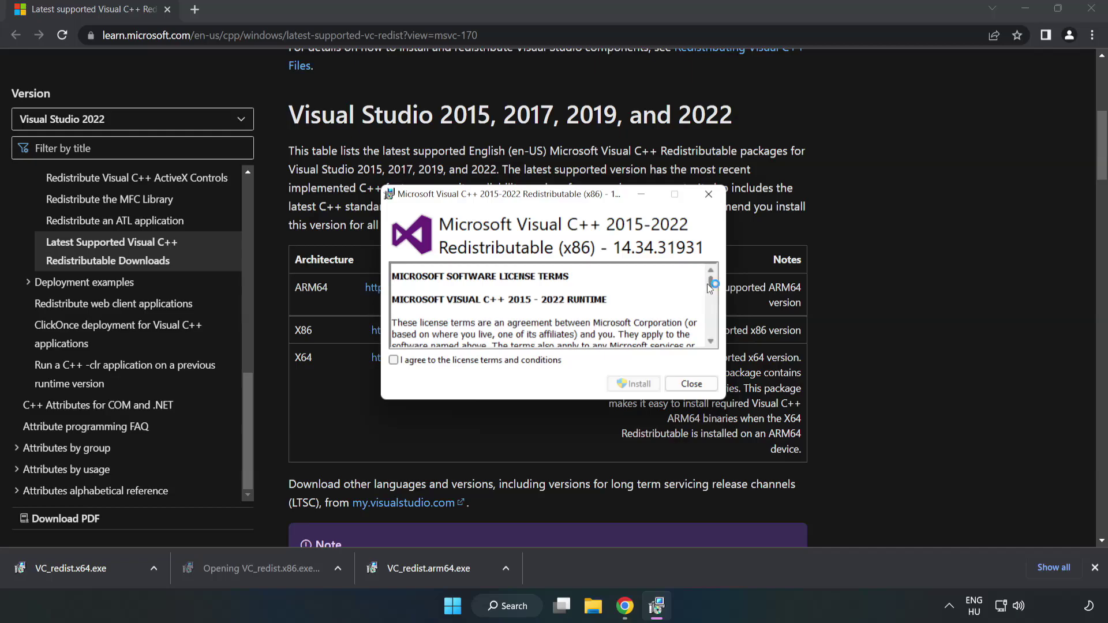
{"action": "left_click_drag", "start_coordinate": [710, 282], "coordinate": [710, 345]}
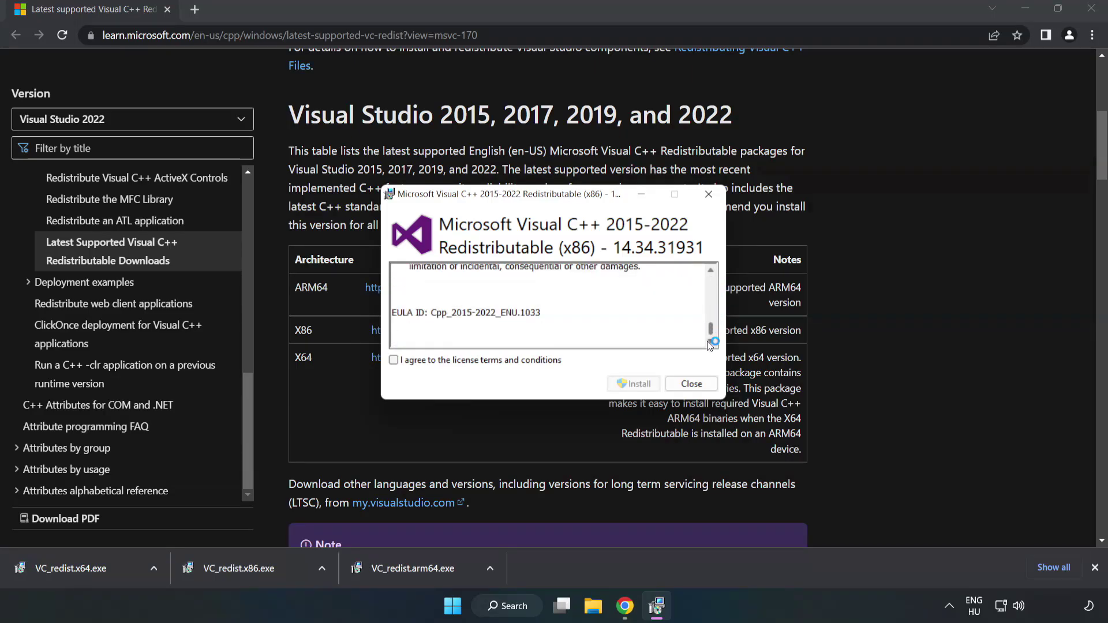
{"action": "left_click", "coordinate": [394, 360]}
{"action": "left_click", "coordinate": [628, 385]}
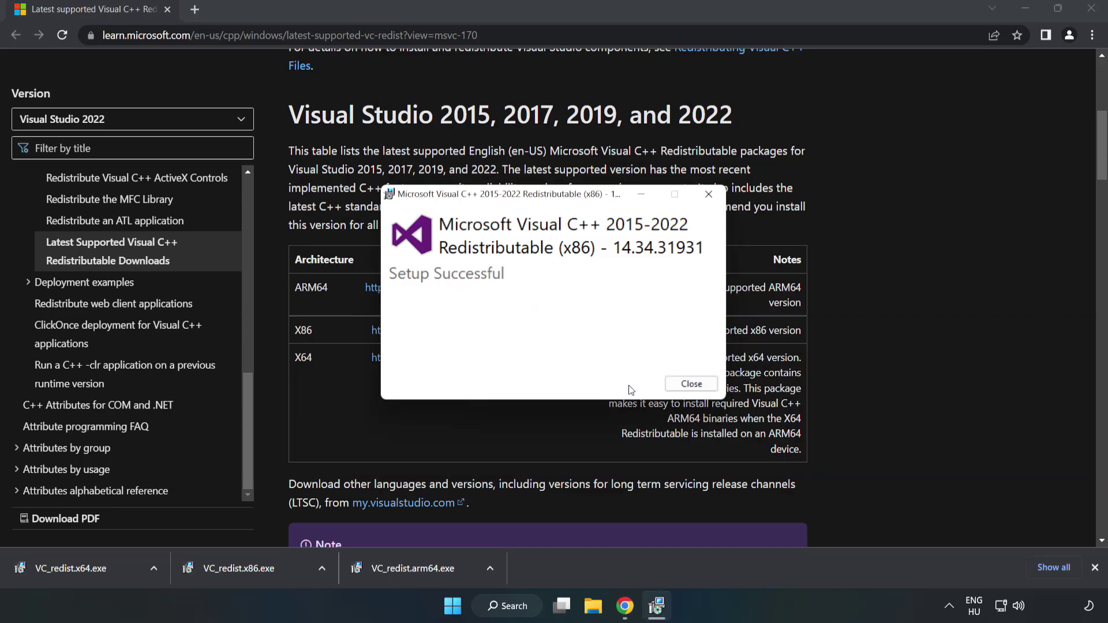
{"action": "left_click", "coordinate": [691, 384]}
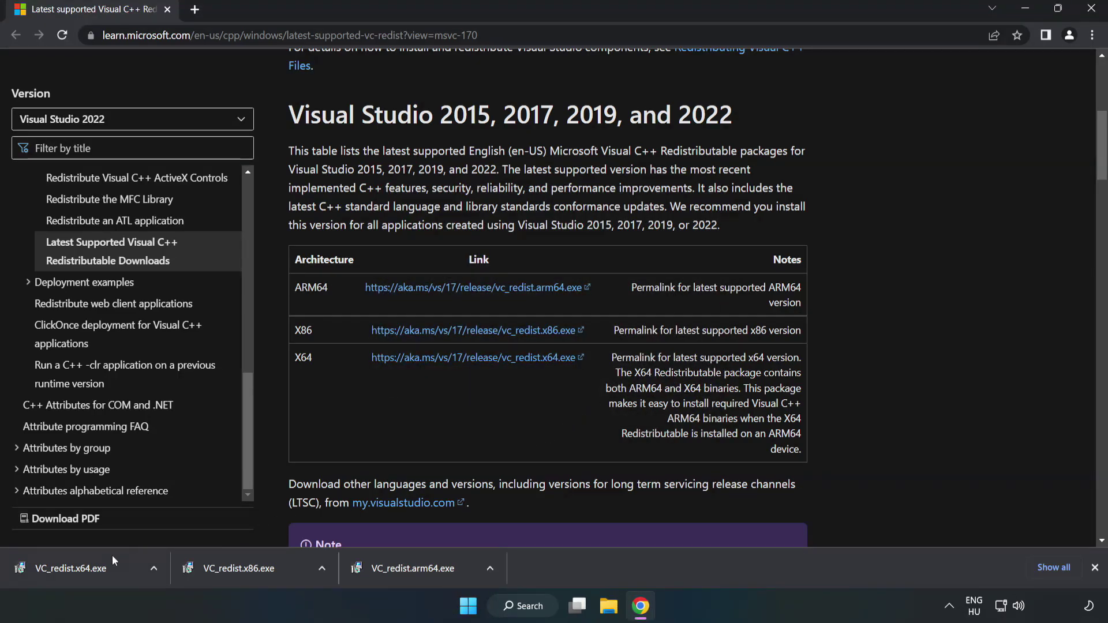
- Install VC_redist.x64.exe, the x64 Visual C++ 2015-2022 redistributable 14.34.31931, accepting its license
{"action": "left_click", "coordinate": [60, 564]}
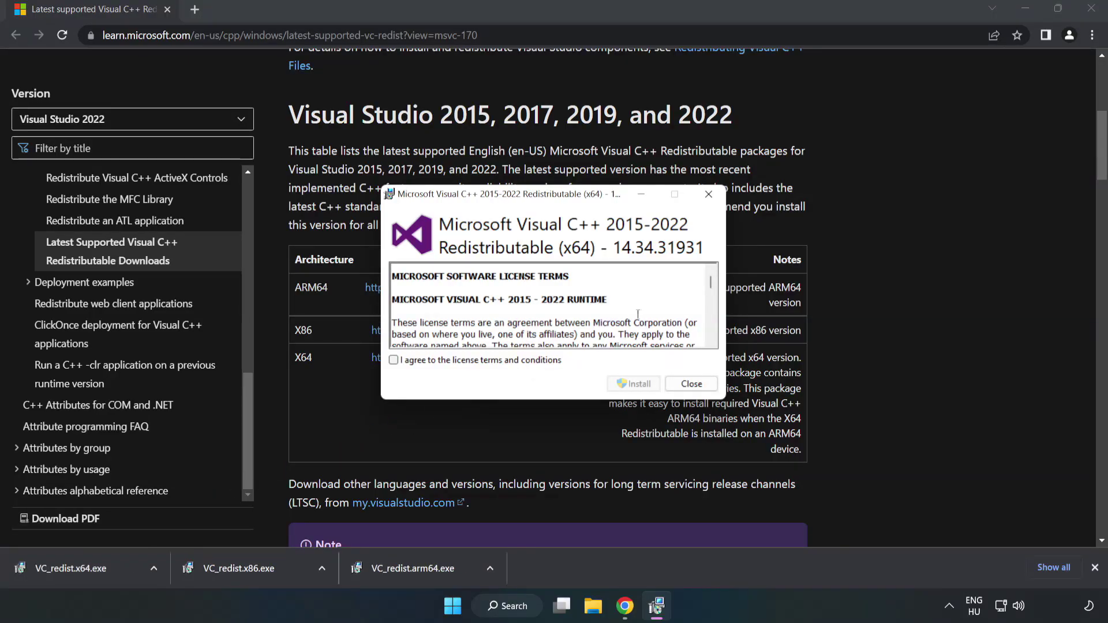
{"action": "left_click_drag", "start_coordinate": [711, 285], "coordinate": [712, 337]}
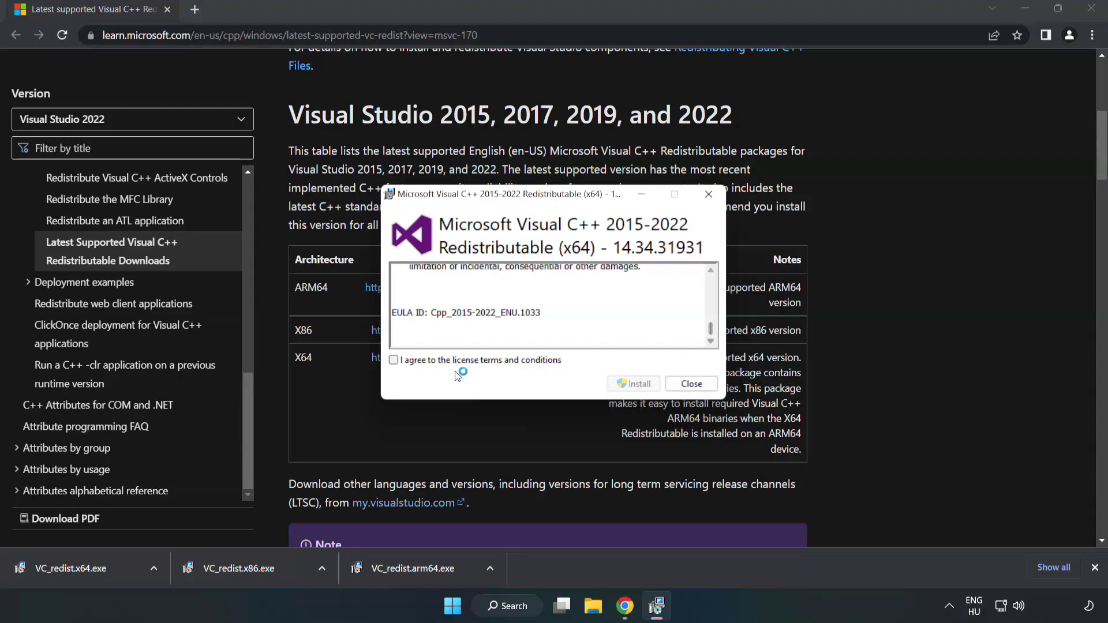
{"action": "left_click", "coordinate": [394, 361]}
{"action": "left_click", "coordinate": [632, 384]}
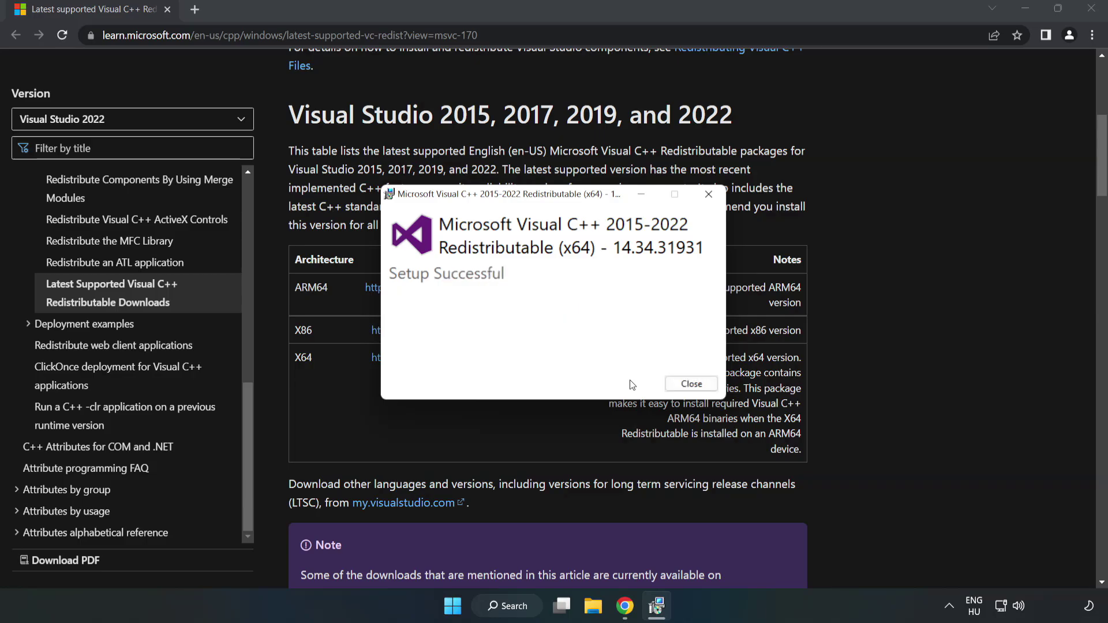
{"action": "left_click", "coordinate": [692, 384]}
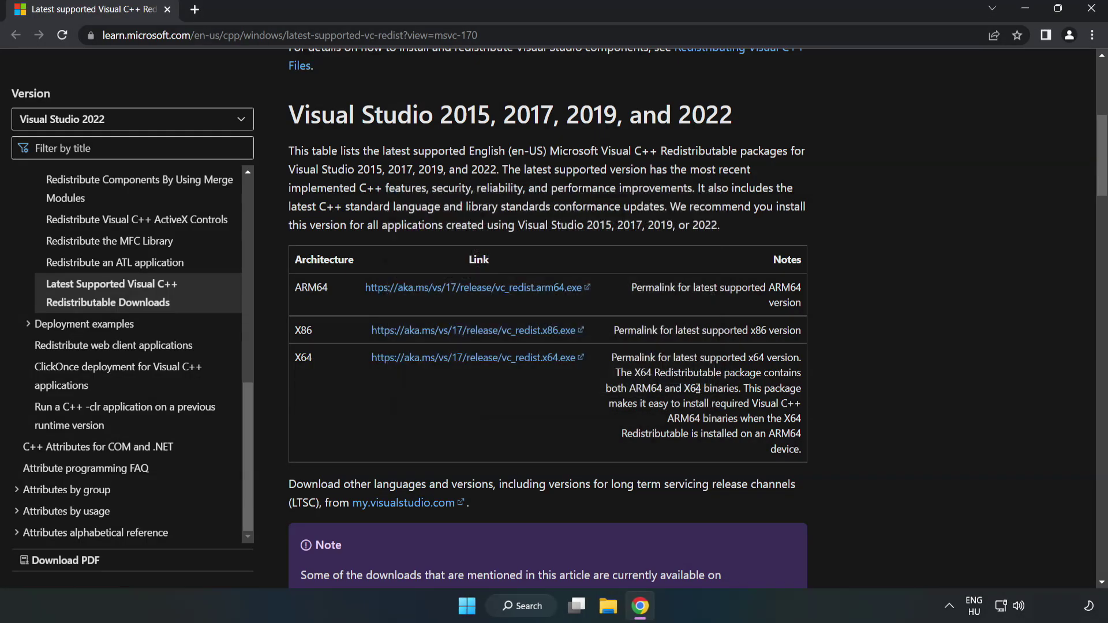
- Close Chrome and launch Command Prompt as administrator from a Windows search for cmd
{"action": "left_click", "coordinate": [1093, 10]}
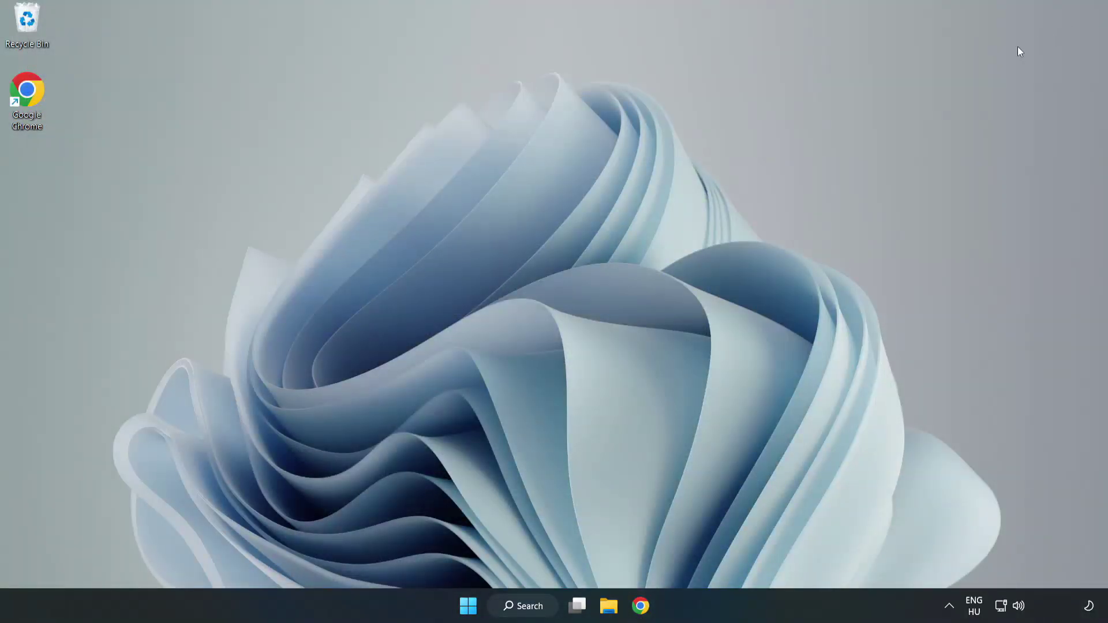
{"action": "left_click", "coordinate": [536, 607]}
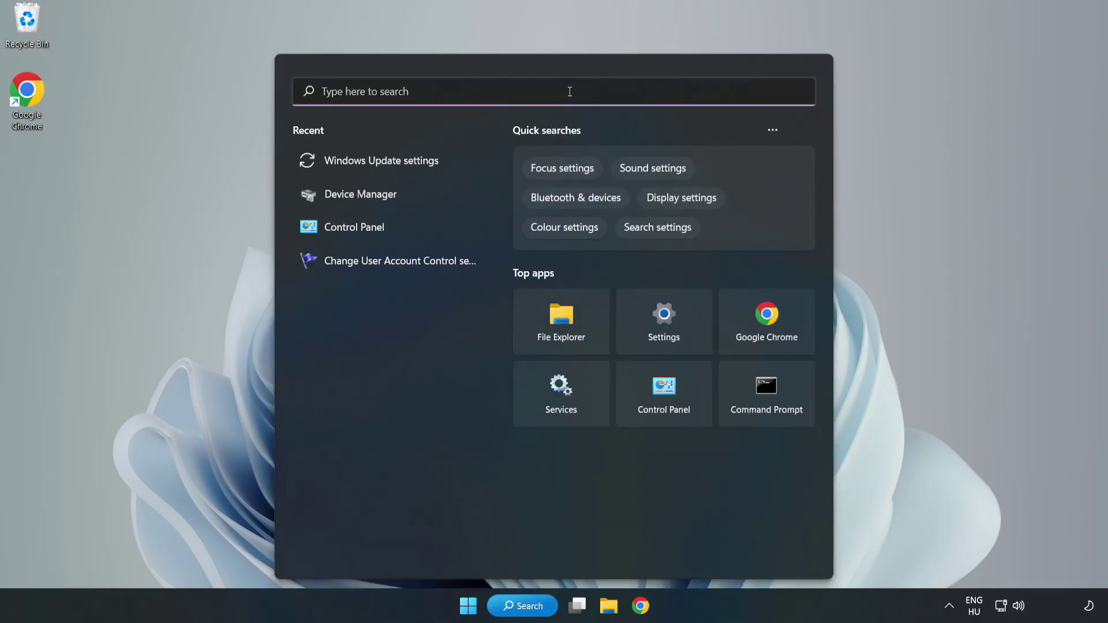
{"action": "type", "text": "cmd"}
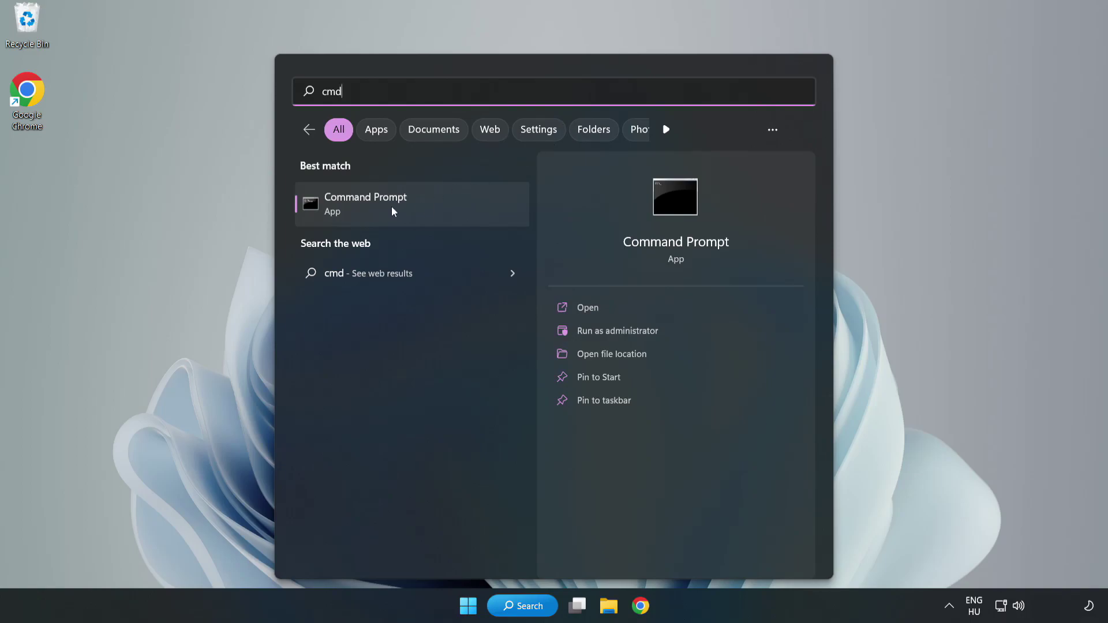
{"action": "right_click", "coordinate": [434, 210]}
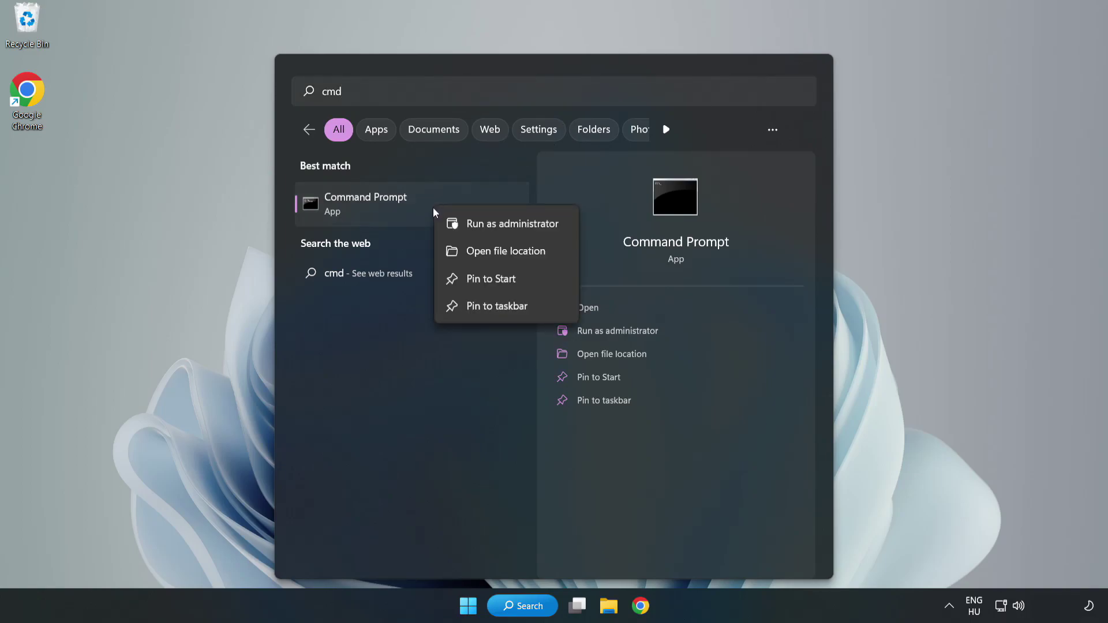
{"action": "left_click", "coordinate": [478, 225]}
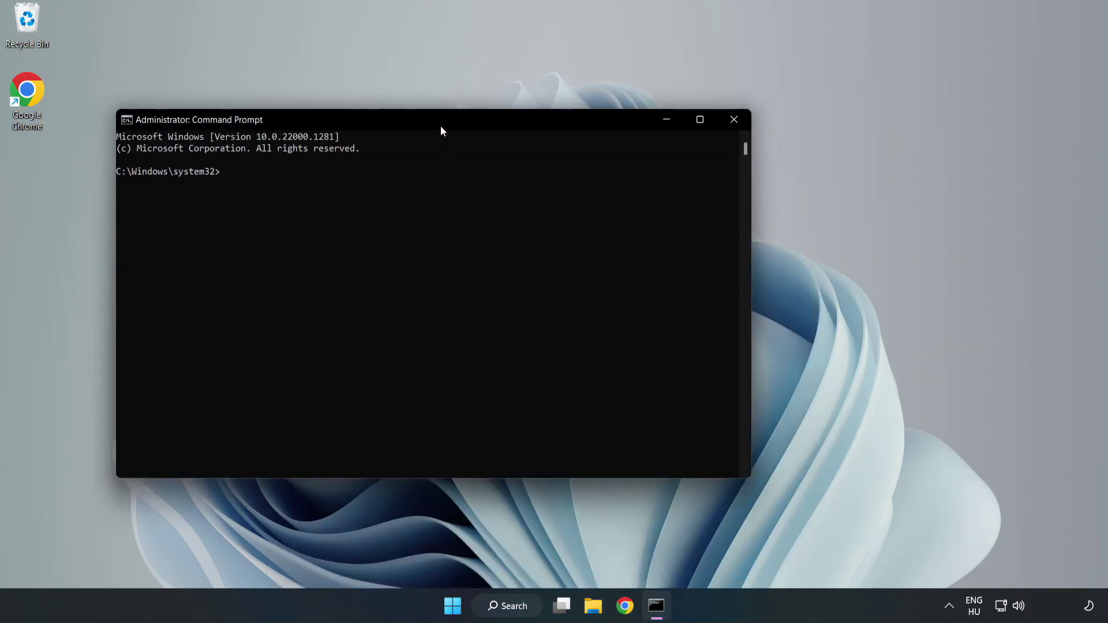
- Run sfc /scannow until it reports no integrity violations, then close Command Prompt
{"action": "left_click_drag", "start_coordinate": [441, 127], "coordinate": [563, 127]}
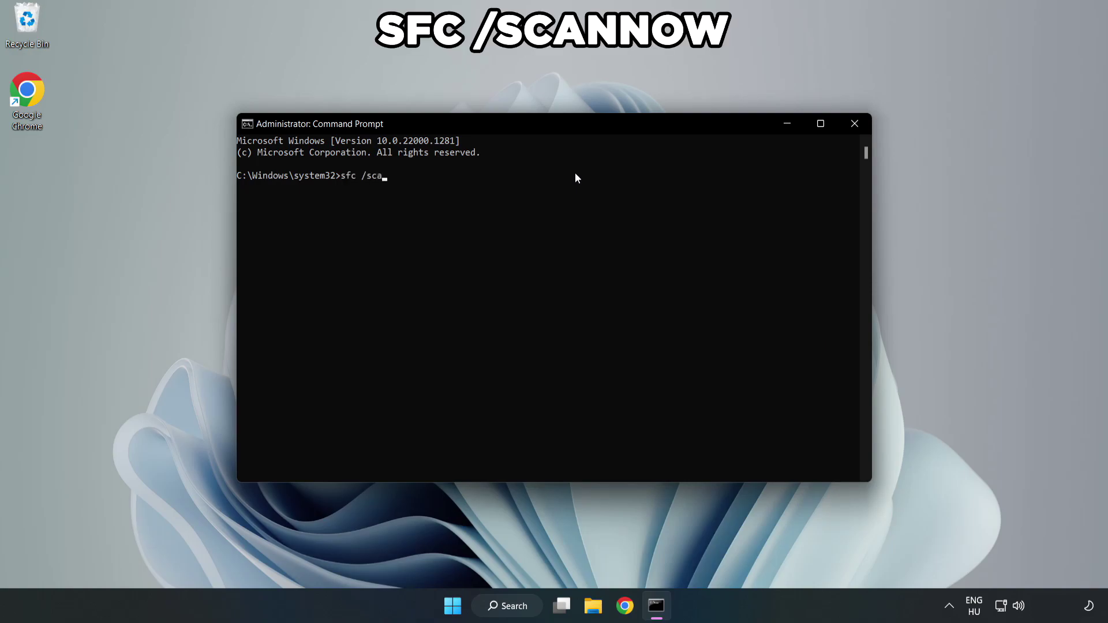
{"action": "type", "text": "sfc /scannow"}
{"action": "key", "text": "Return"}
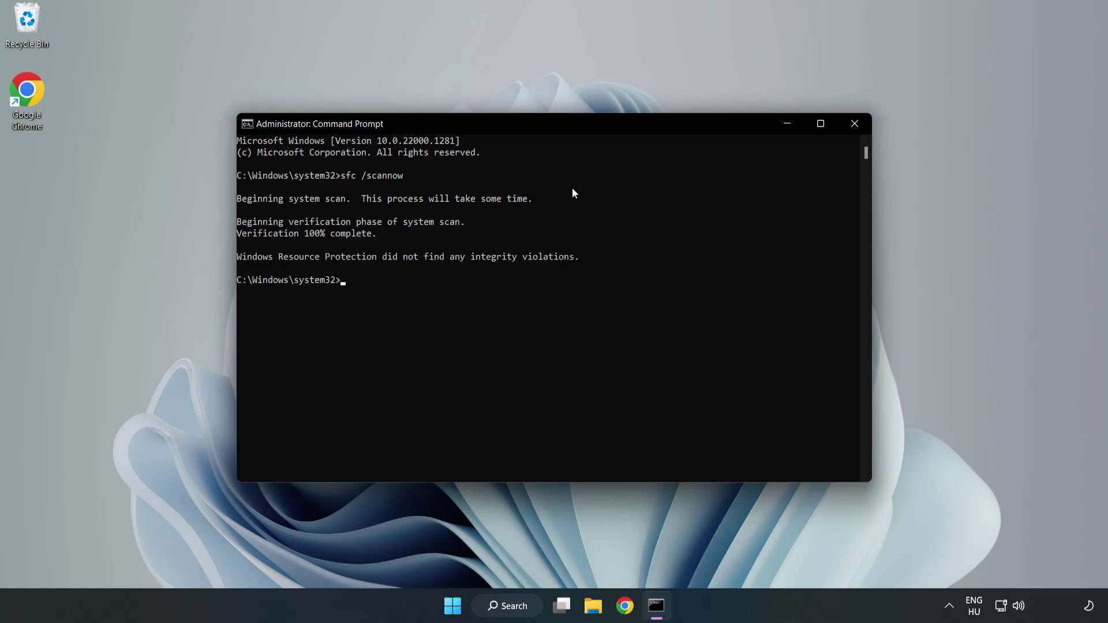
{"action": "left_click", "coordinate": [853, 131]}
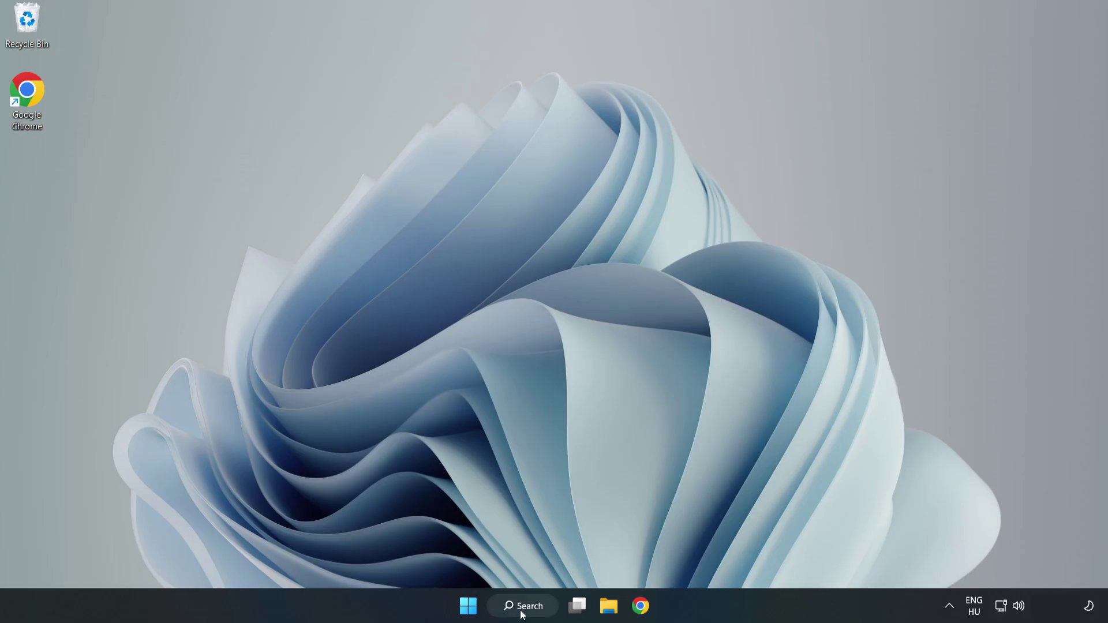
- Search Windows for 'security' and launch the Windows Security app
{"action": "left_click", "coordinate": [521, 613]}
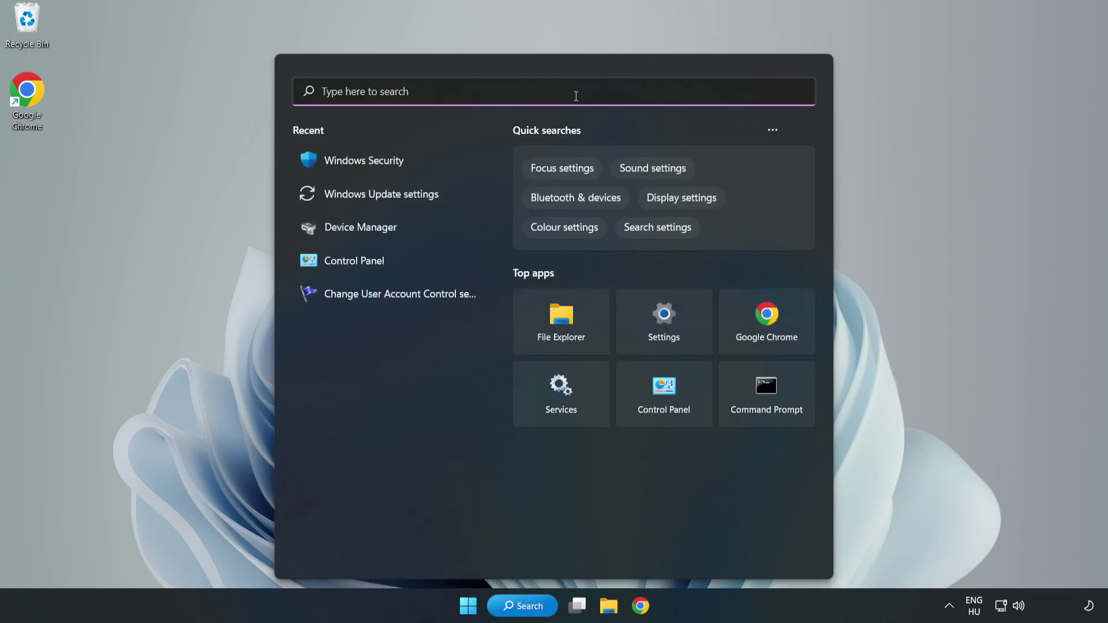
{"action": "type", "text": "securit"}
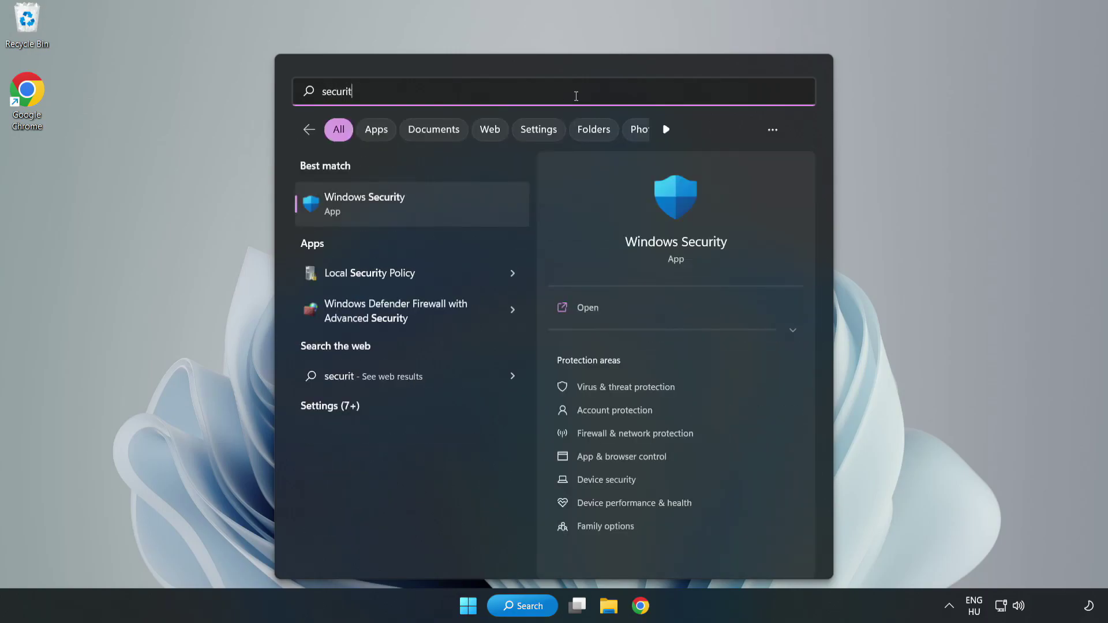
{"action": "type", "text": "y"}
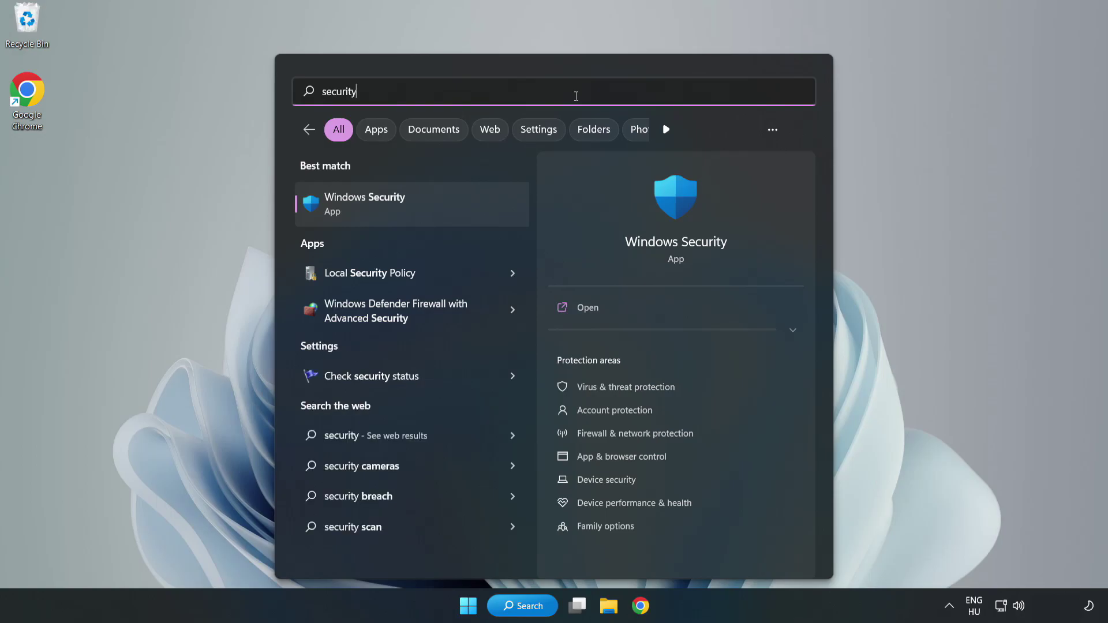
{"action": "left_click", "coordinate": [402, 214]}
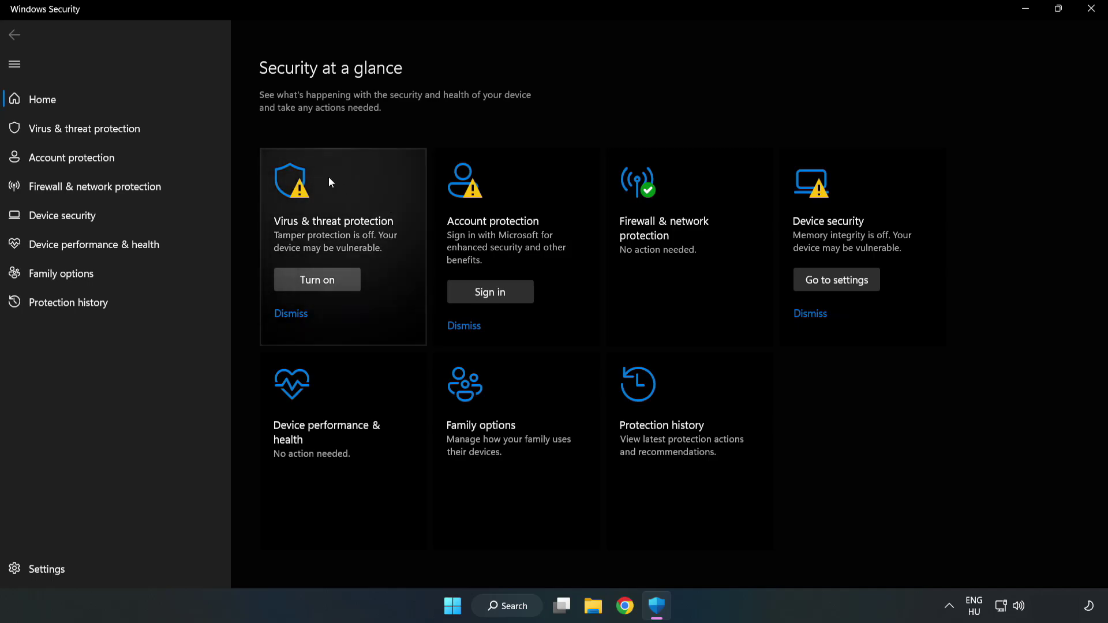
- Go from Virus & threat protection settings to the empty Add or remove exclusions page
{"action": "left_click", "coordinate": [71, 133]}
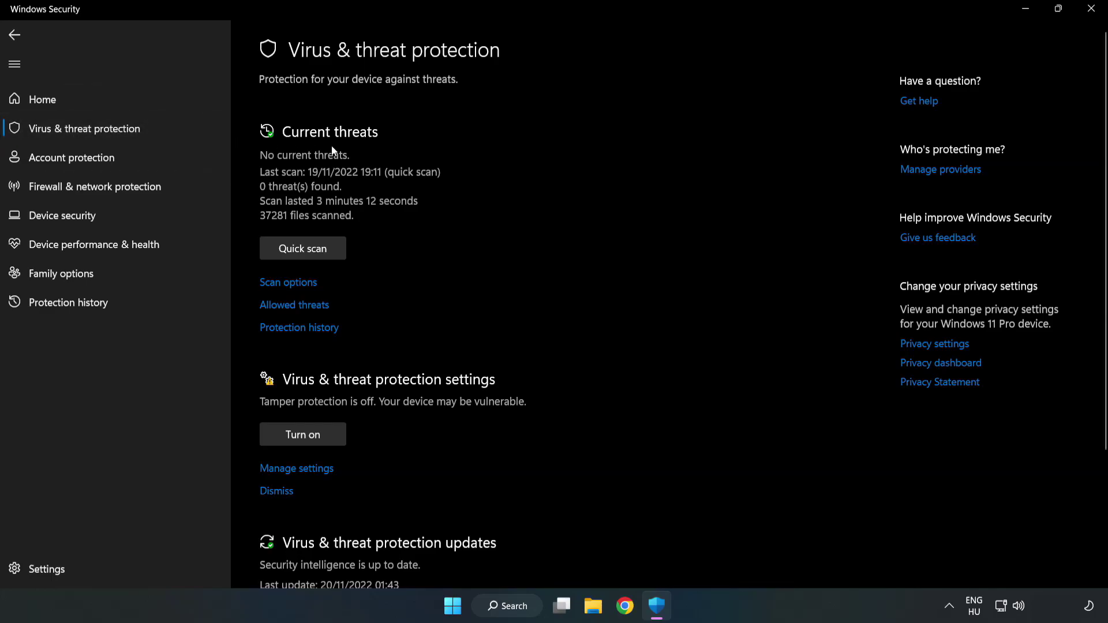
{"action": "scroll", "coordinate": [577, 223], "scroll_direction": "down", "scroll_amount": 2}
{"action": "scroll", "coordinate": [577, 223], "scroll_direction": "down", "scroll_amount": 1}
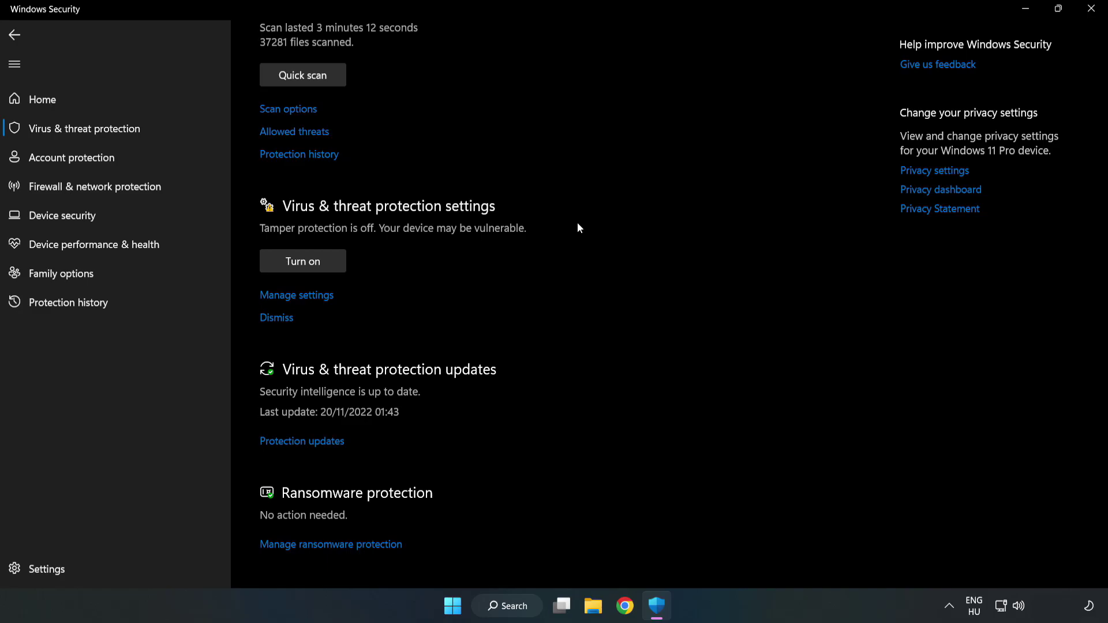
{"action": "left_click", "coordinate": [303, 297]}
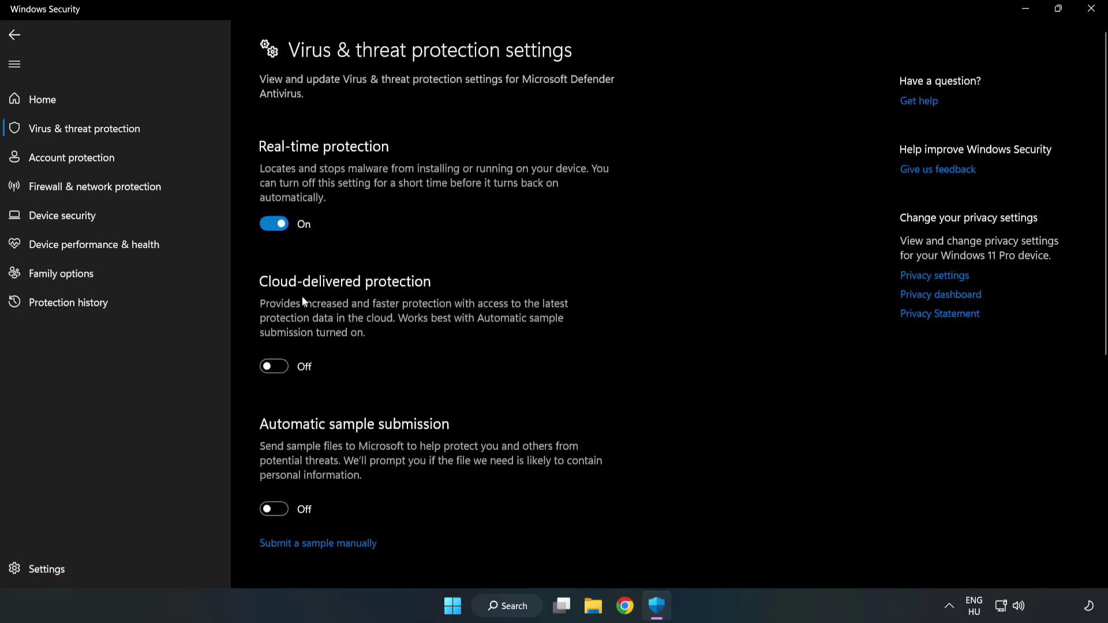
{"action": "scroll", "coordinate": [705, 290], "scroll_direction": "down", "scroll_amount": 6}
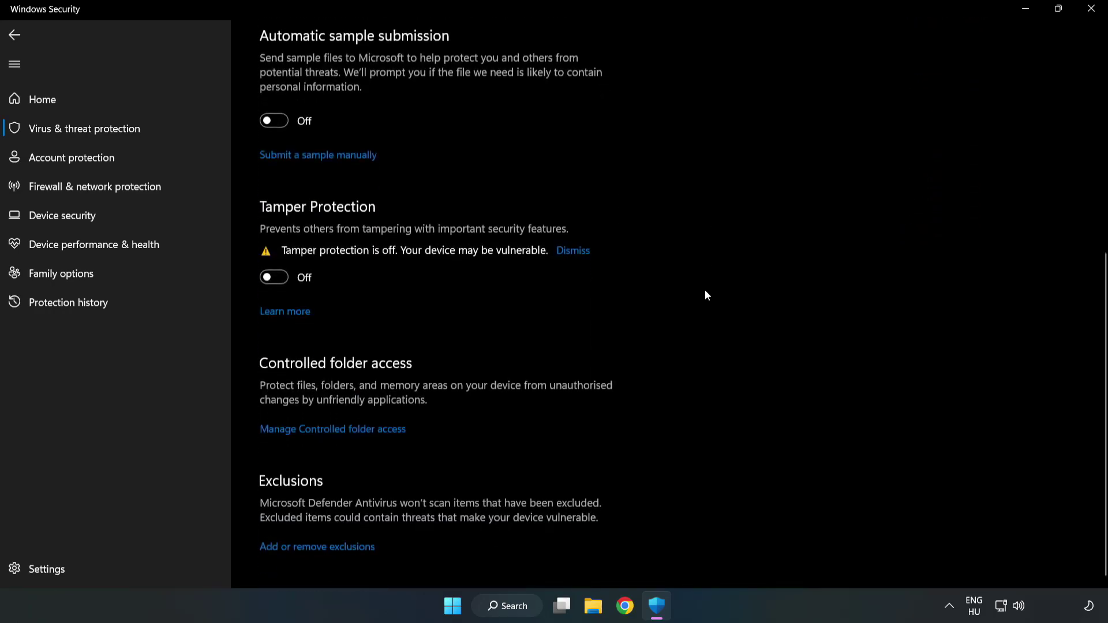
{"action": "left_click", "coordinate": [327, 544]}
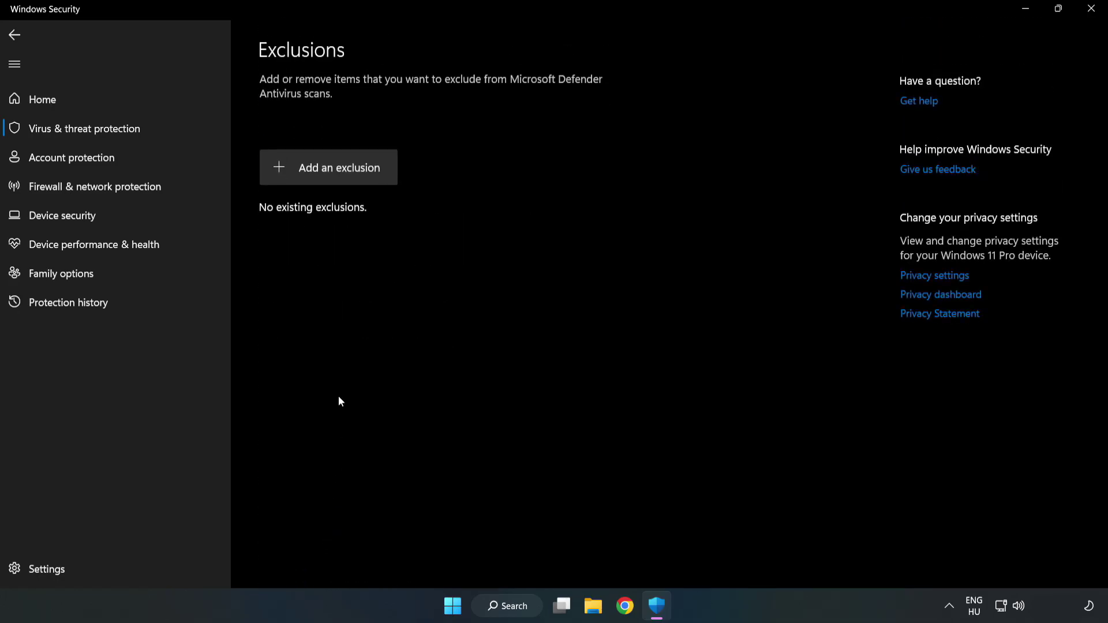
- Add a file exclusion for the NOT WORKING APP shortcut in C:\Program Files (x86)\NOT WORKING APP
{"action": "left_click", "coordinate": [341, 176]}
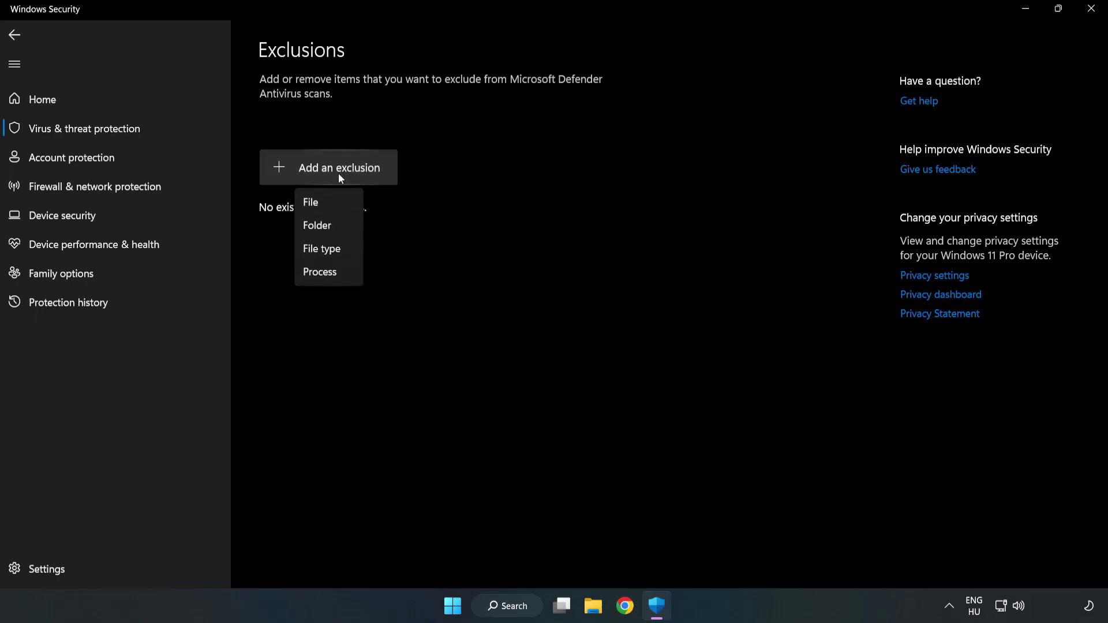
{"action": "left_click", "coordinate": [316, 204]}
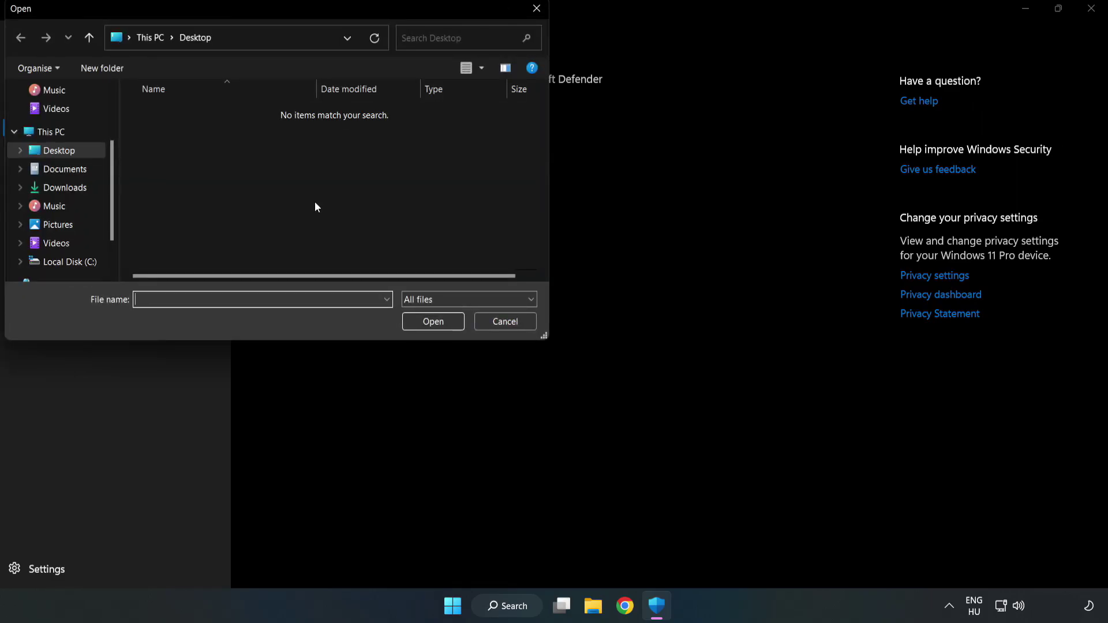
{"action": "left_click_drag", "start_coordinate": [299, 11], "coordinate": [510, 122]}
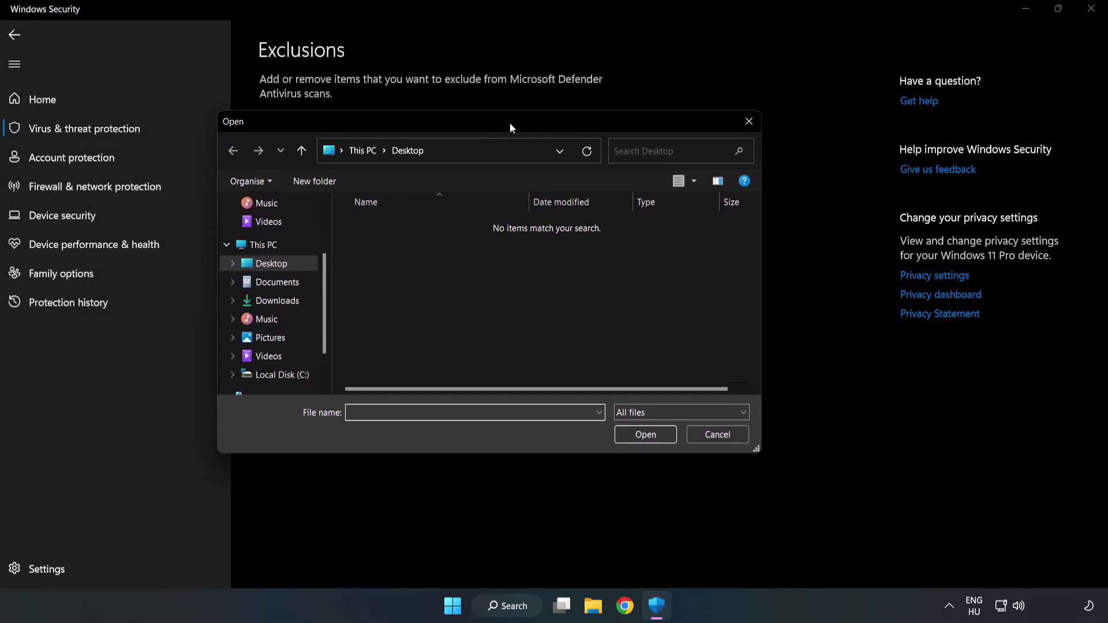
{"action": "left_click", "coordinate": [283, 375]}
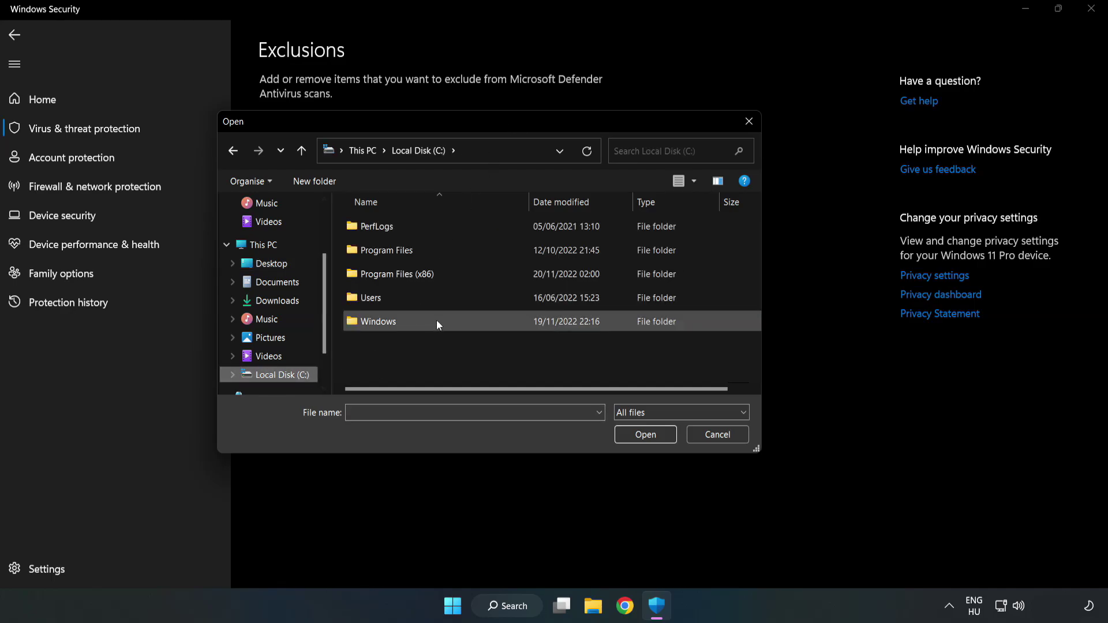
{"action": "double_click", "coordinate": [435, 275]}
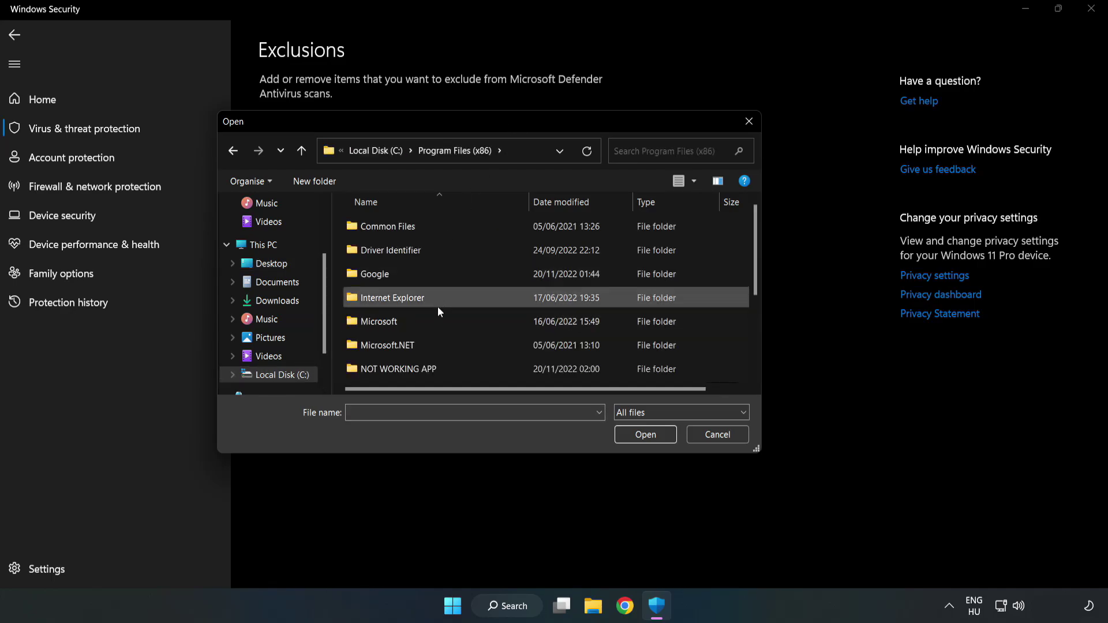
{"action": "double_click", "coordinate": [435, 368]}
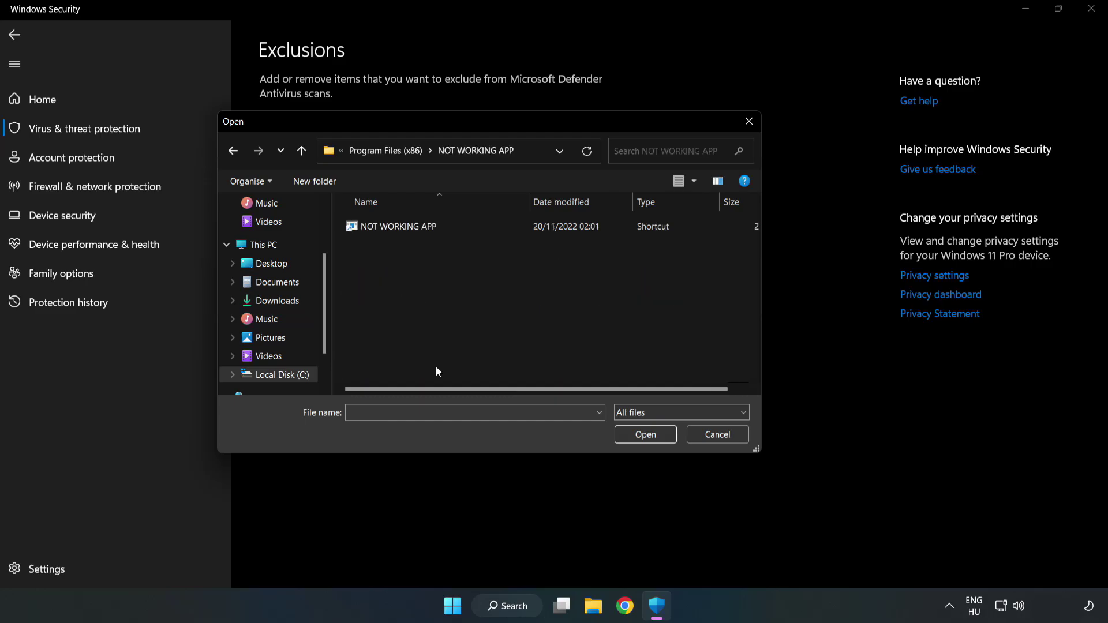
{"action": "left_click", "coordinate": [389, 225]}
{"action": "left_click", "coordinate": [638, 437]}
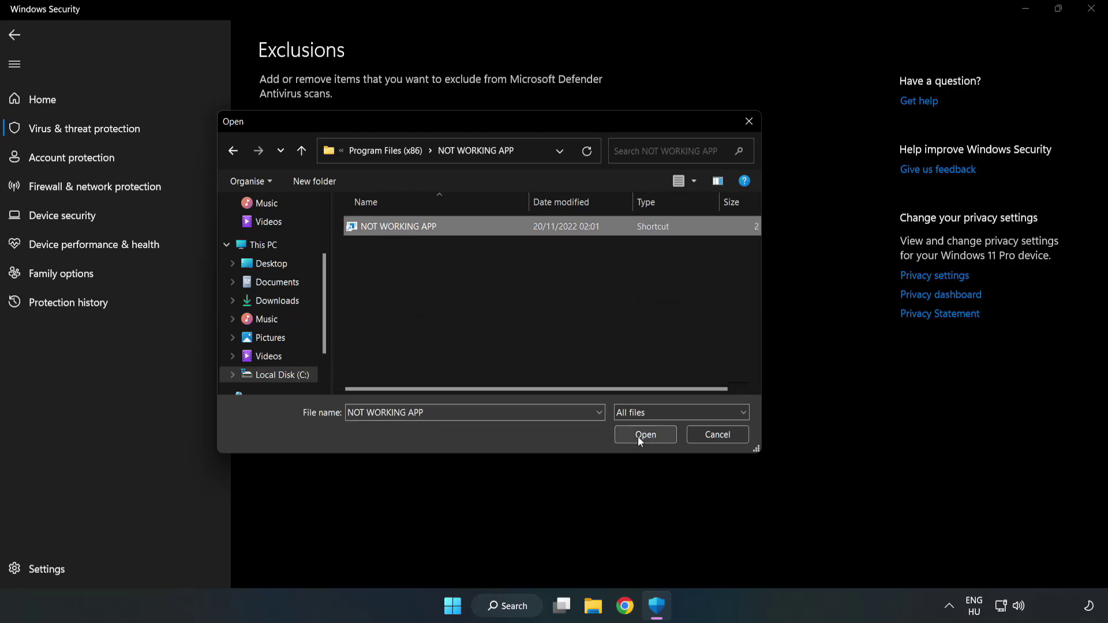
{"action": "left_click", "coordinate": [645, 436]}
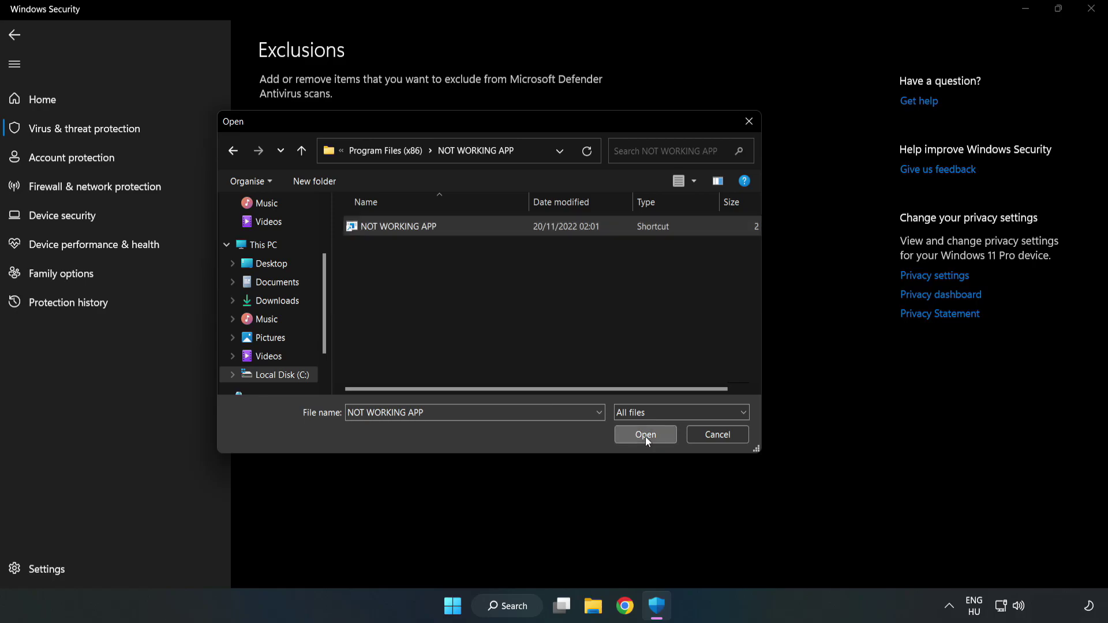
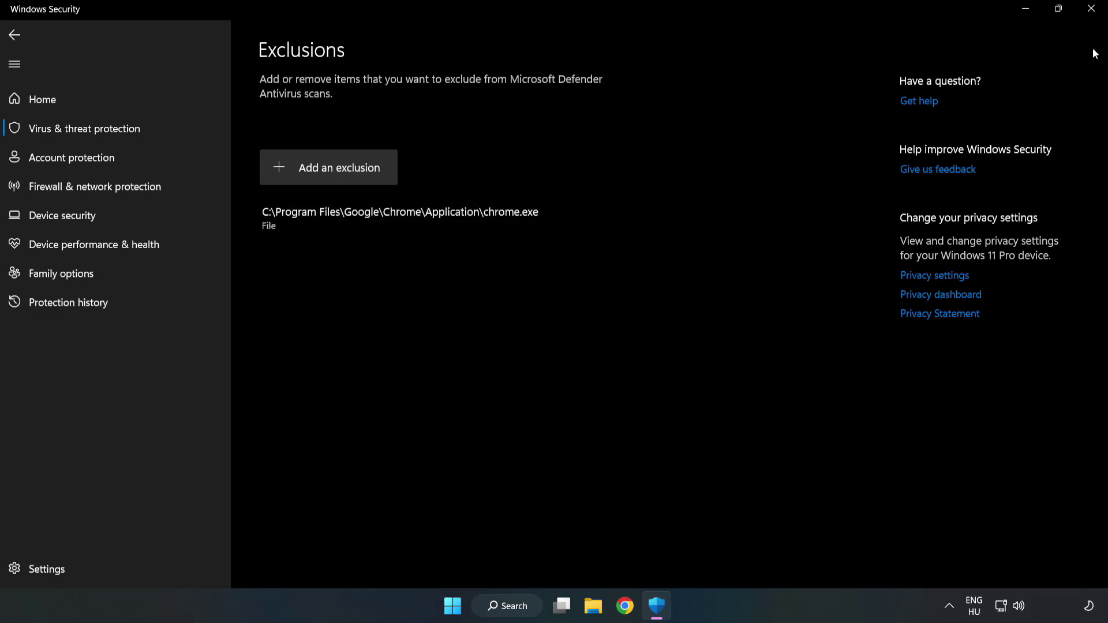
- Close Windows Security, then reveal the Start menu's Sleep, Shut down and Restart choices
{"action": "left_click", "coordinate": [1090, 14]}
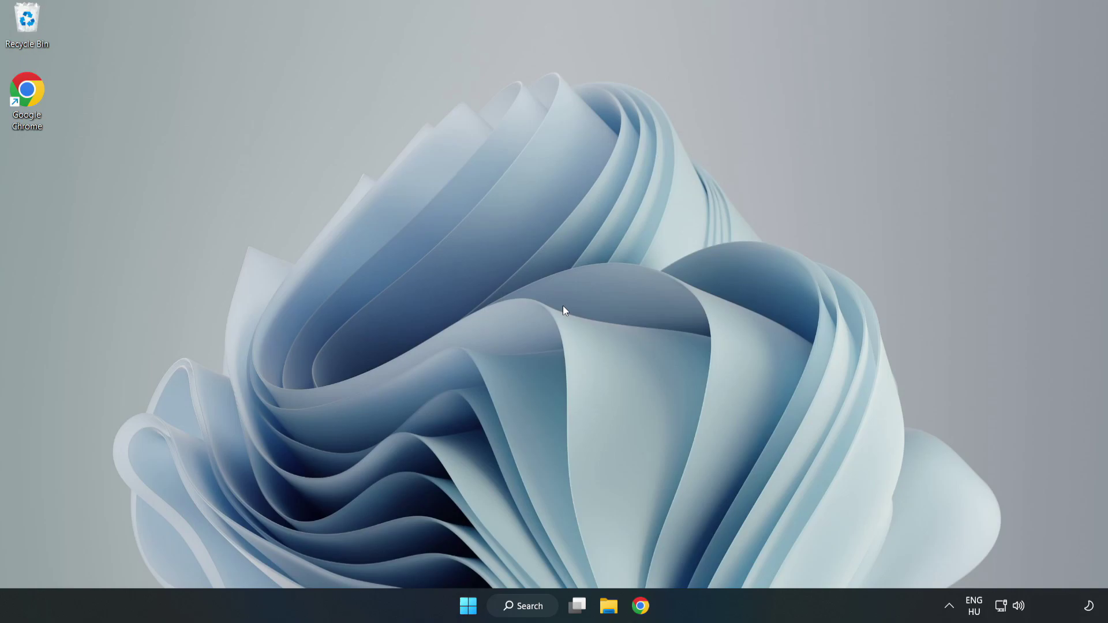
{"action": "left_click", "coordinate": [468, 605]}
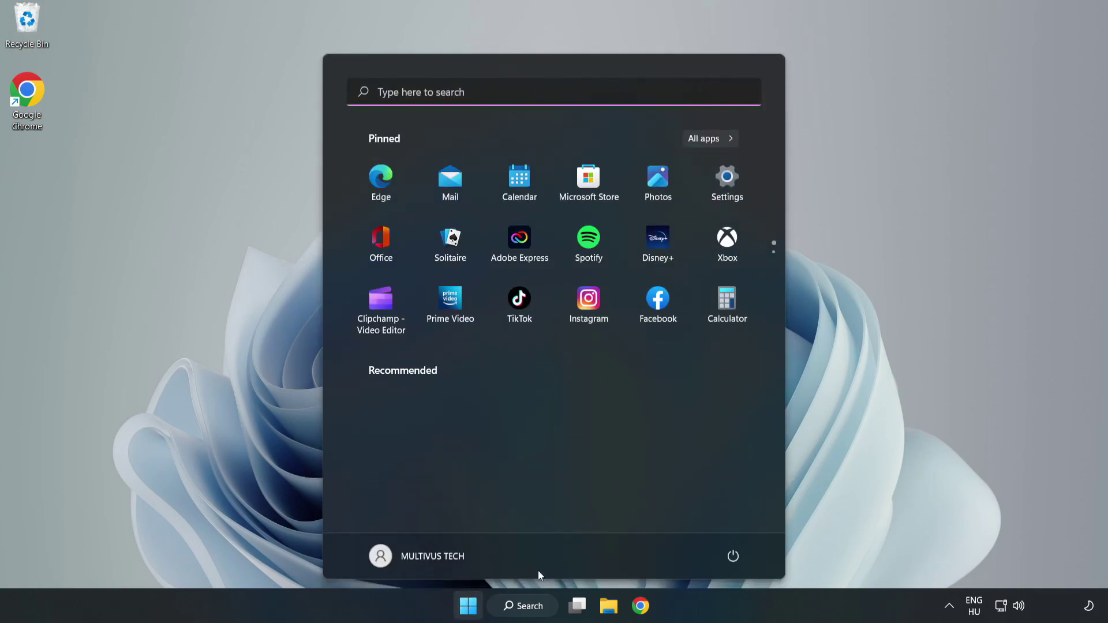
{"action": "left_click", "coordinate": [733, 556]}
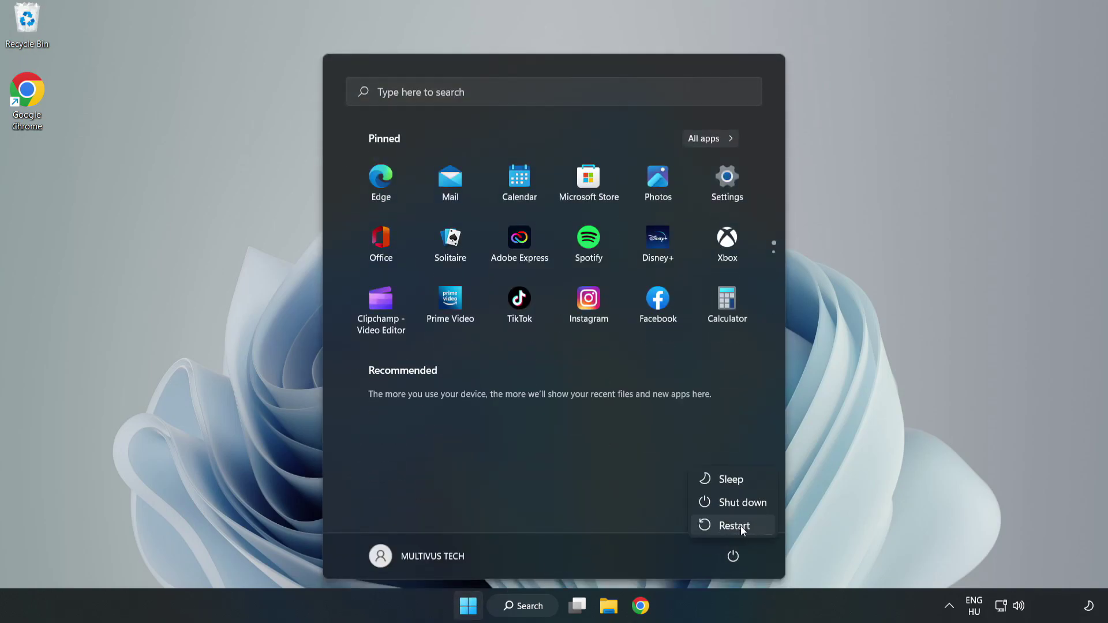